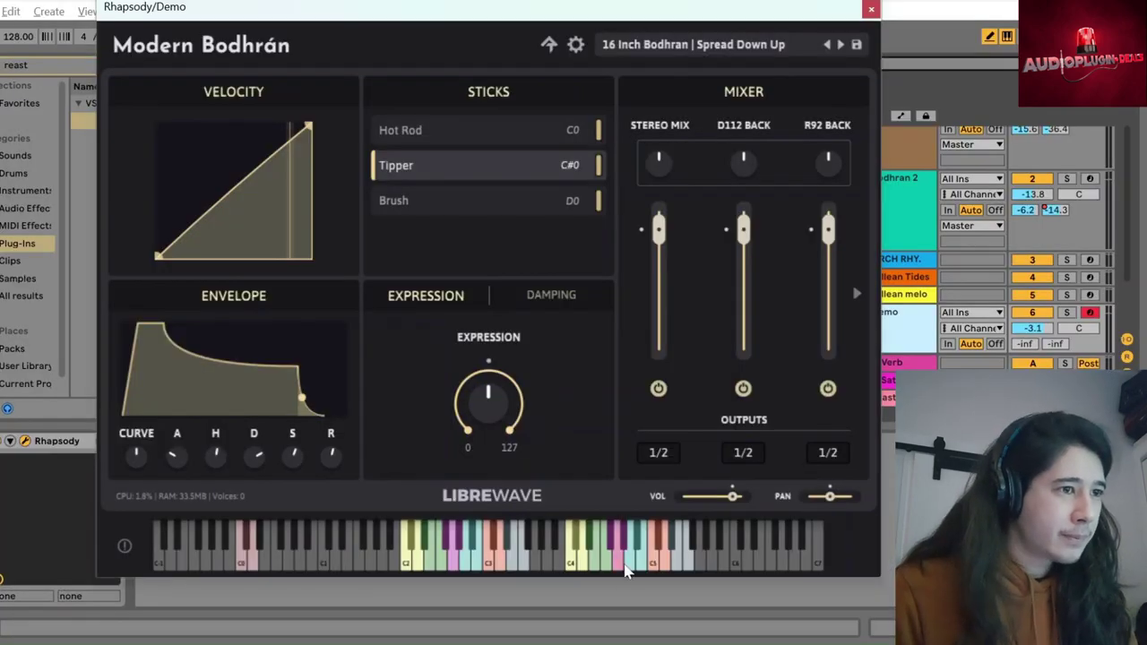
# Step: Audition the Tipper stick by playing repeated low and higher notes
pyautogui.click(410, 567)
pyautogui.click(410, 566)
pyautogui.click(410, 567)
pyautogui.click(412, 566)
pyautogui.click(574, 560)
pyautogui.click(574, 562)
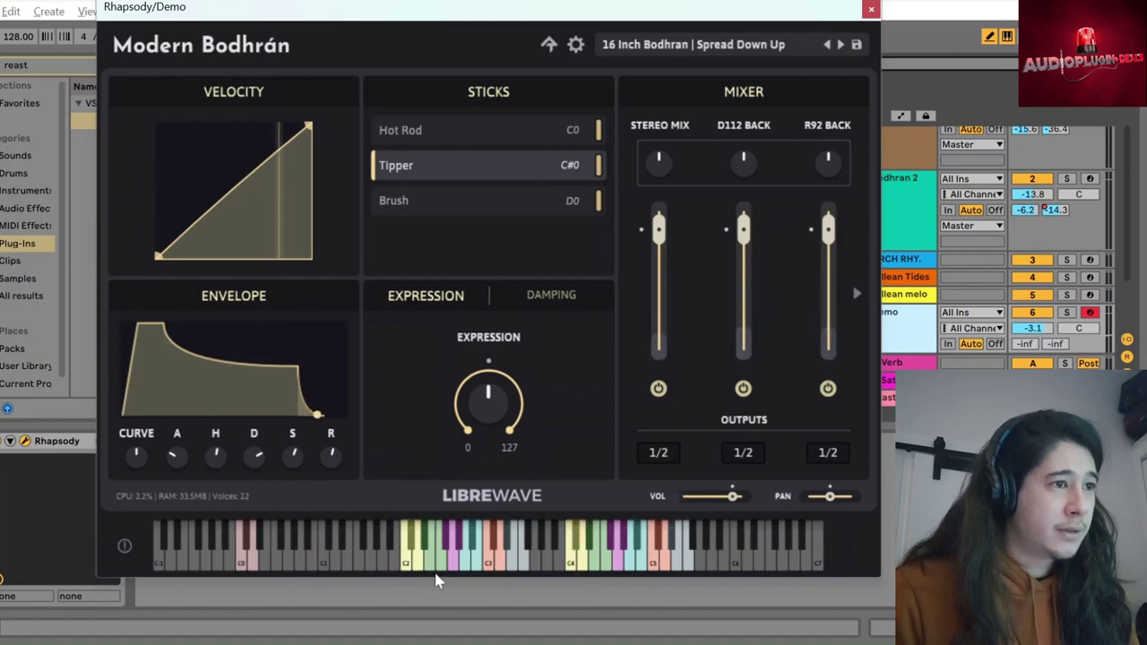
pyautogui.click(422, 566)
pyautogui.click(409, 566)
pyautogui.click(577, 566)
pyautogui.click(577, 566)
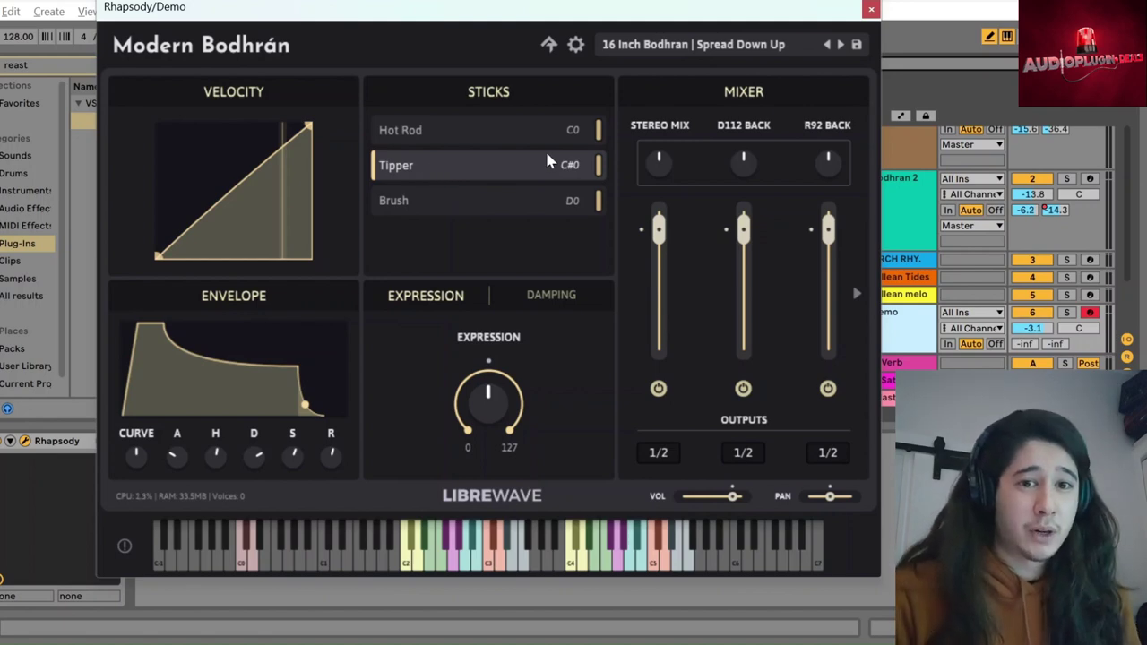
# Step: Compare the Hot Rod, Tipper and Brush sticks by playing notes, ending on Brush
pyautogui.click(467, 134)
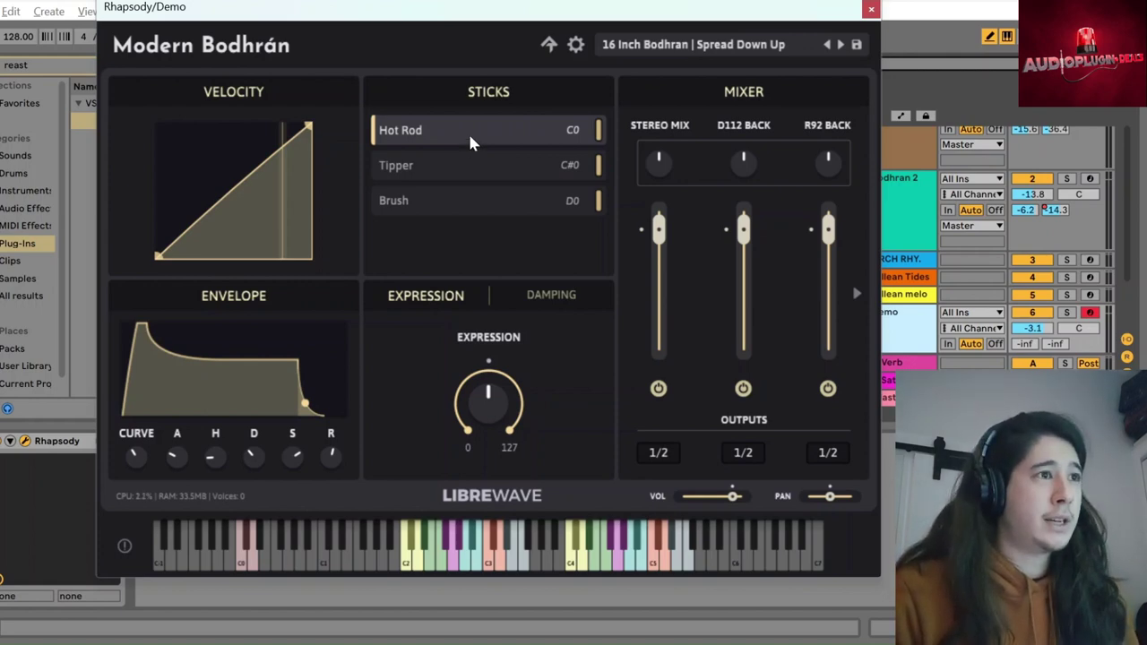
pyautogui.click(461, 169)
pyautogui.click(451, 202)
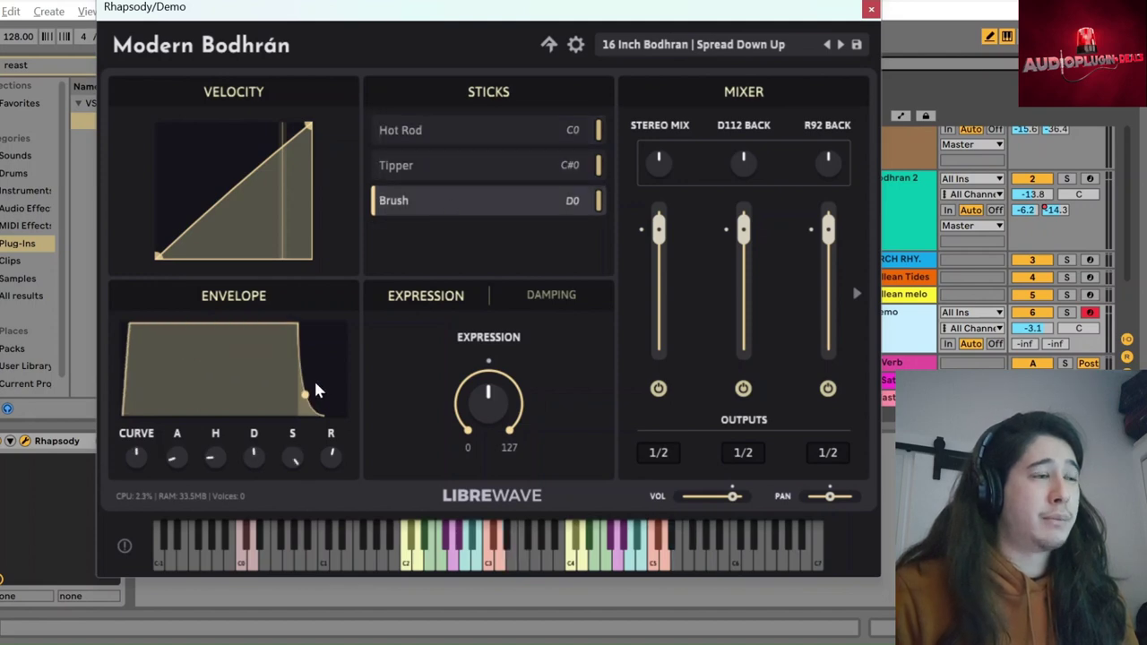
pyautogui.click(420, 565)
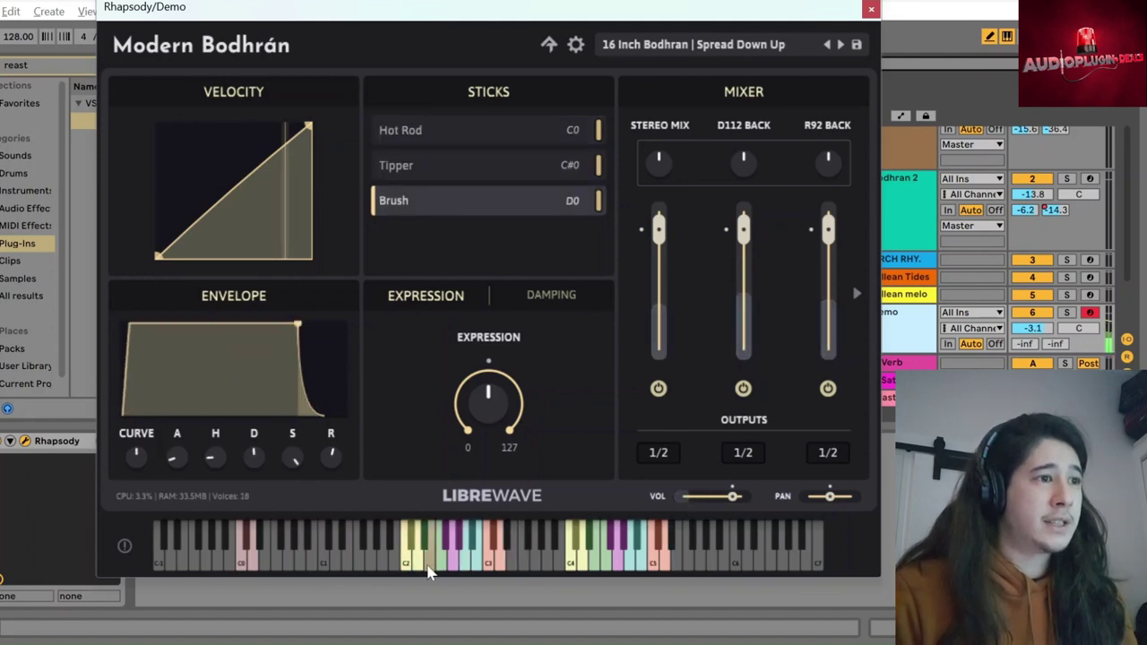
pyautogui.click(432, 122)
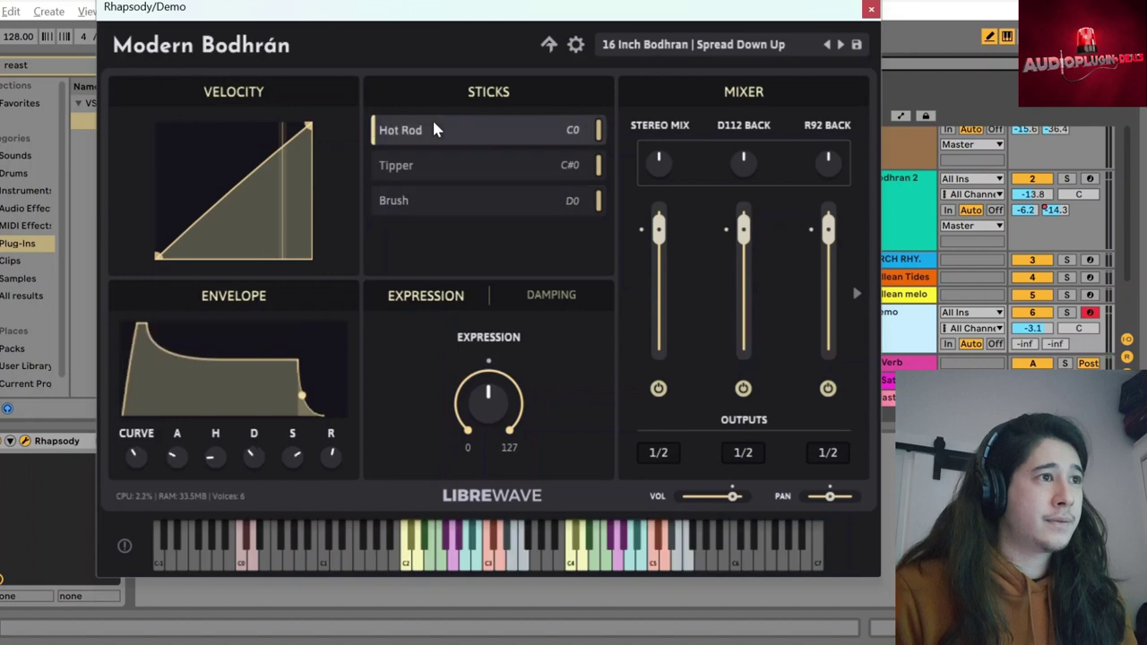
pyautogui.click(428, 555)
pyautogui.click(431, 560)
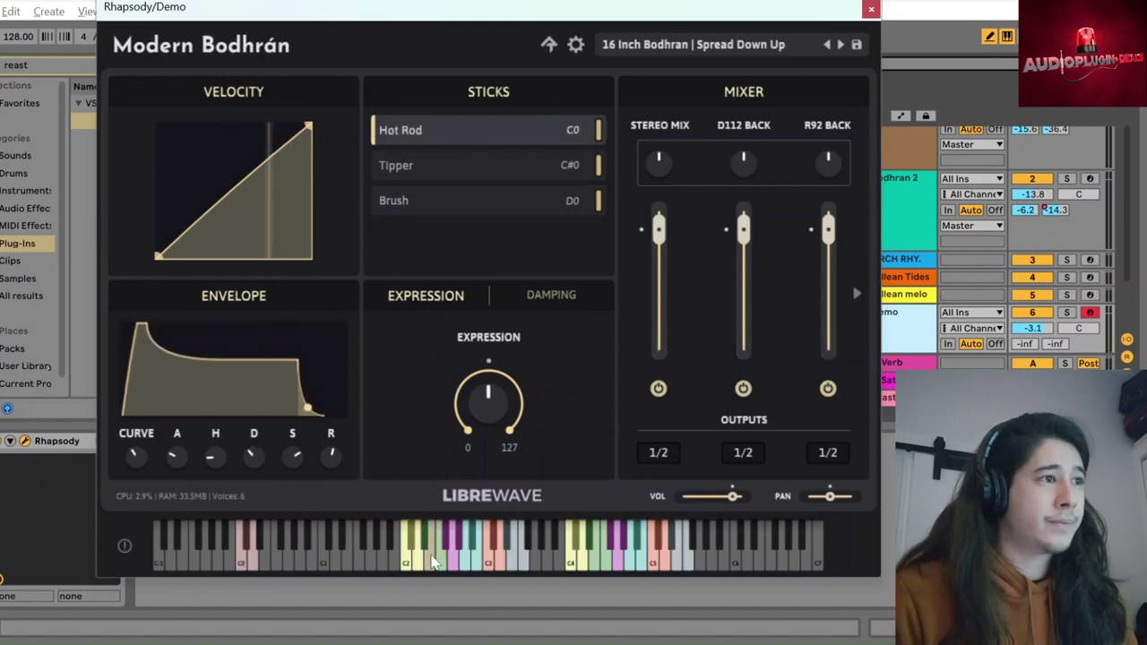
pyautogui.click(470, 159)
pyautogui.click(469, 204)
pyautogui.click(468, 173)
pyautogui.click(464, 205)
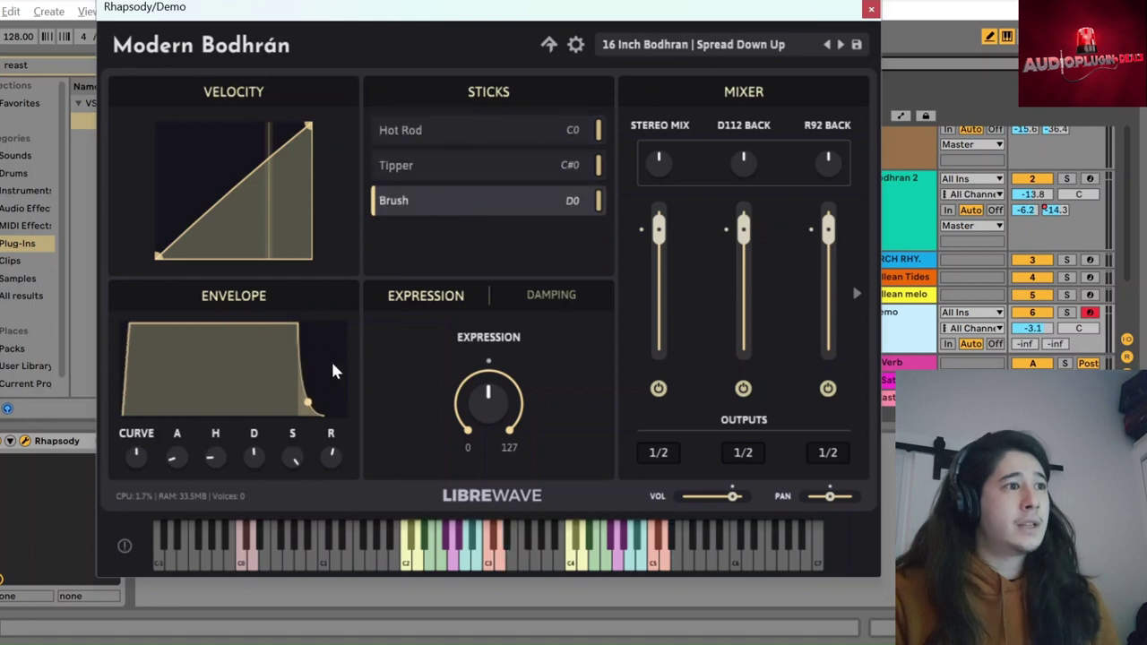
# Step: Give the Brush envelope a longer attack, about 3 ms hold and 23% curve, then reselect Hot Rod
pyautogui.moveTo(178, 460); pyautogui.dragTo(168, 411)
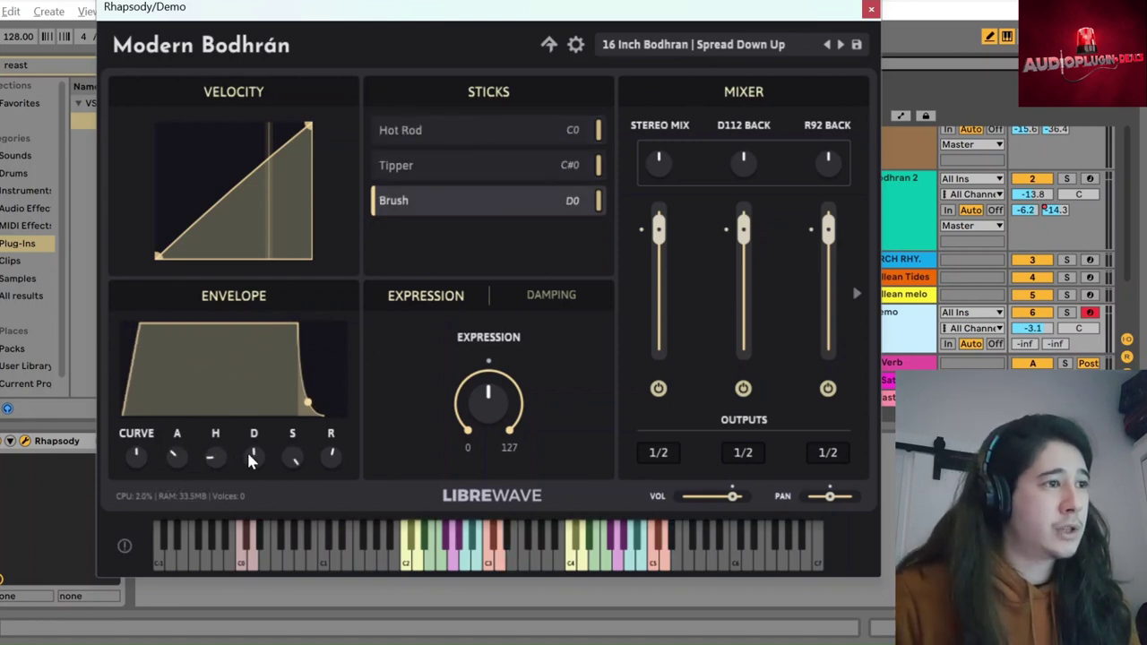
pyautogui.moveTo(212, 457); pyautogui.dragTo(300, 435)
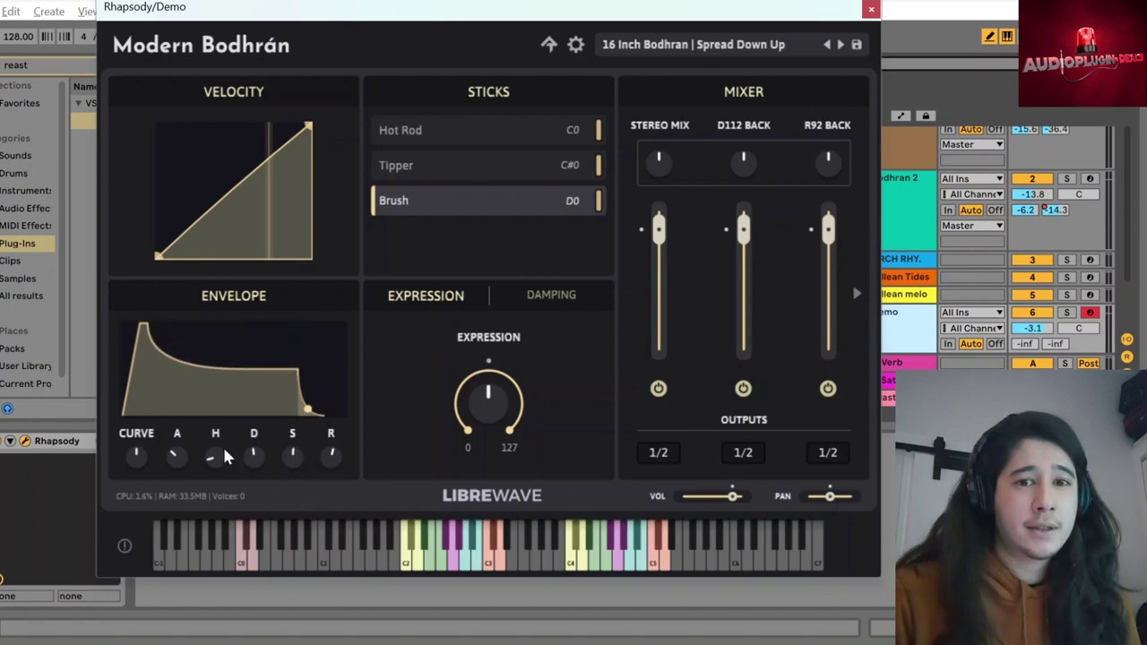
pyautogui.moveTo(143, 462)
pyautogui.mouseDown()
pyautogui.moveTo(113, 535)
pyautogui.moveTo(111, 421)
pyautogui.mouseUp()
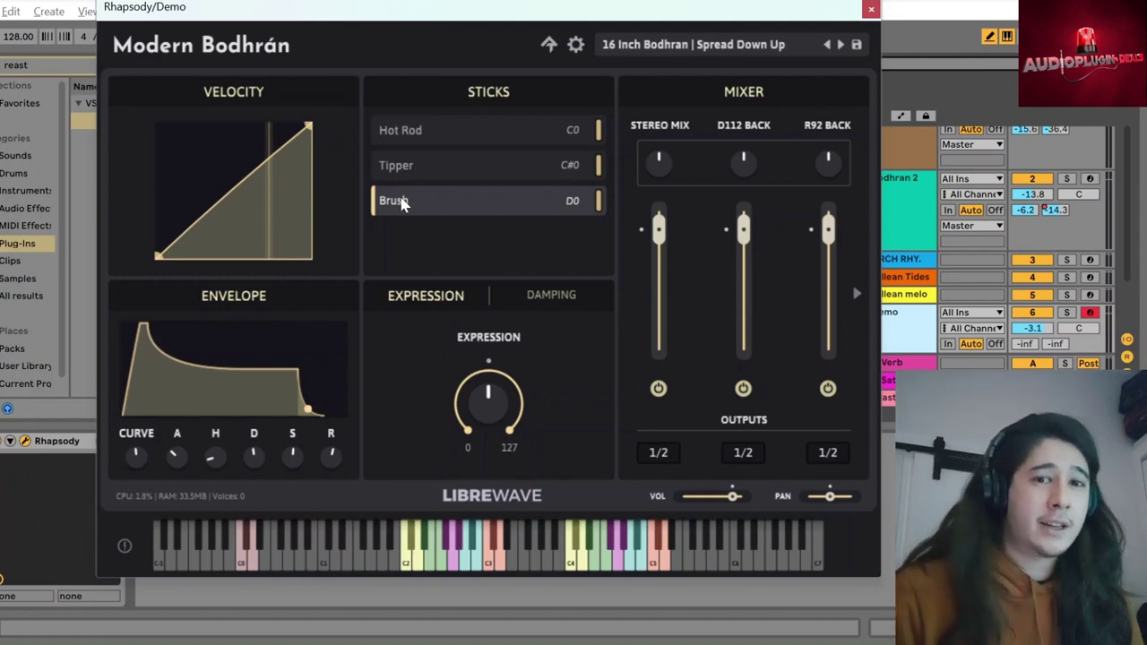
pyautogui.click(455, 139)
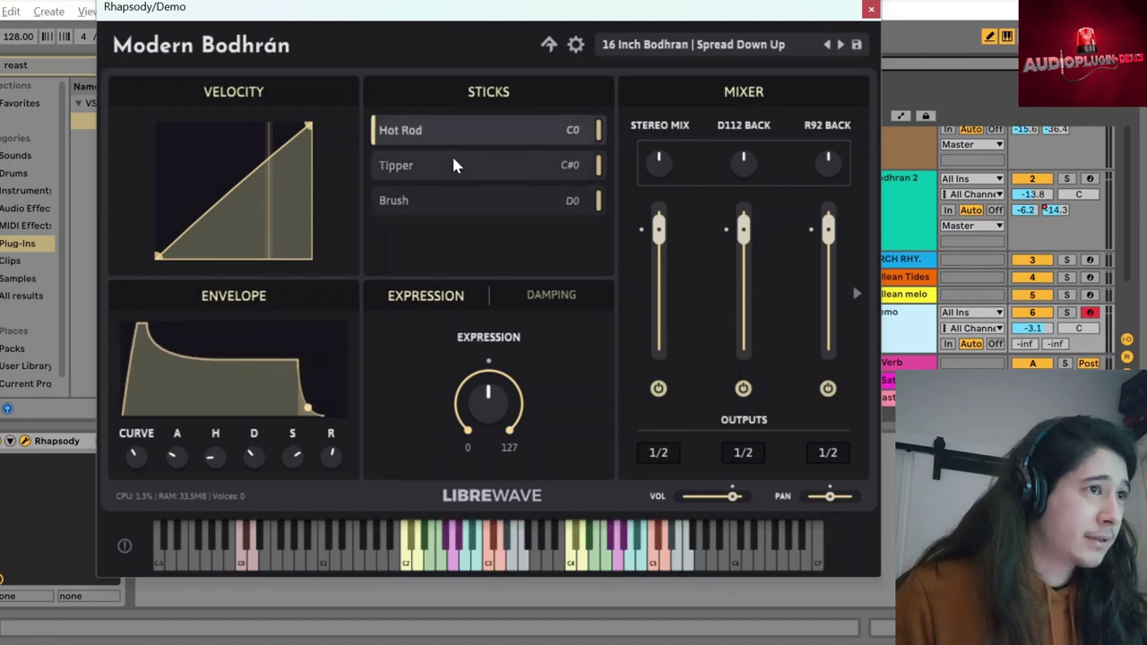
# Step: Select Tipper and add a velocity-curve midpoint, bending it down then back near the diagonal
pyautogui.click(453, 165)
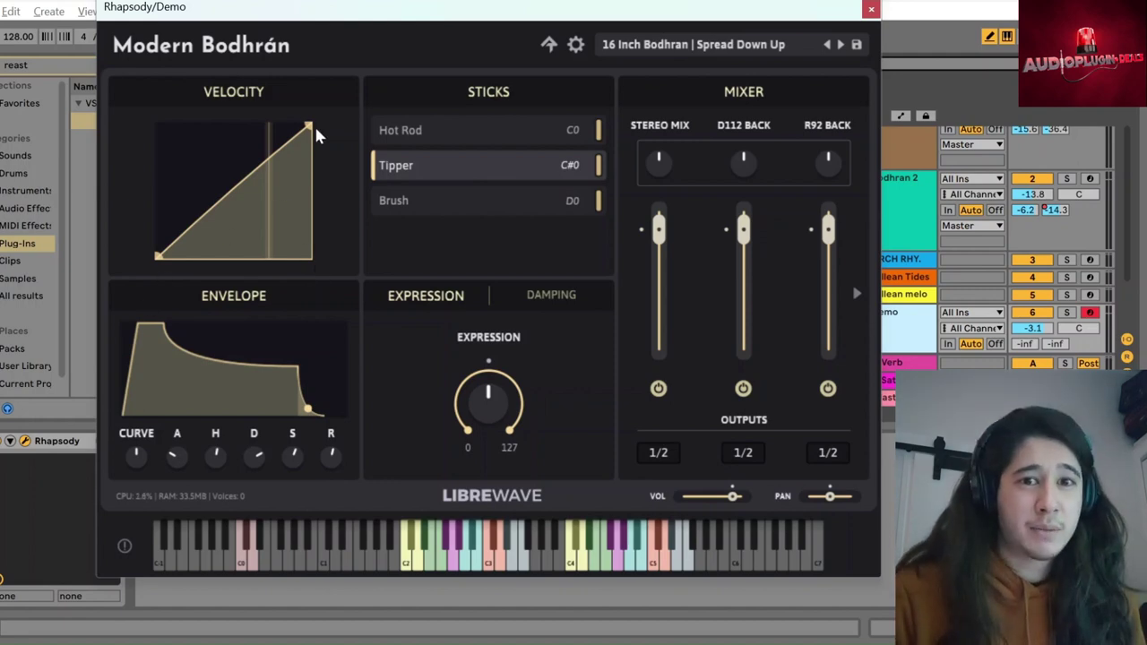
pyautogui.moveTo(249, 176); pyautogui.dragTo(274, 237)
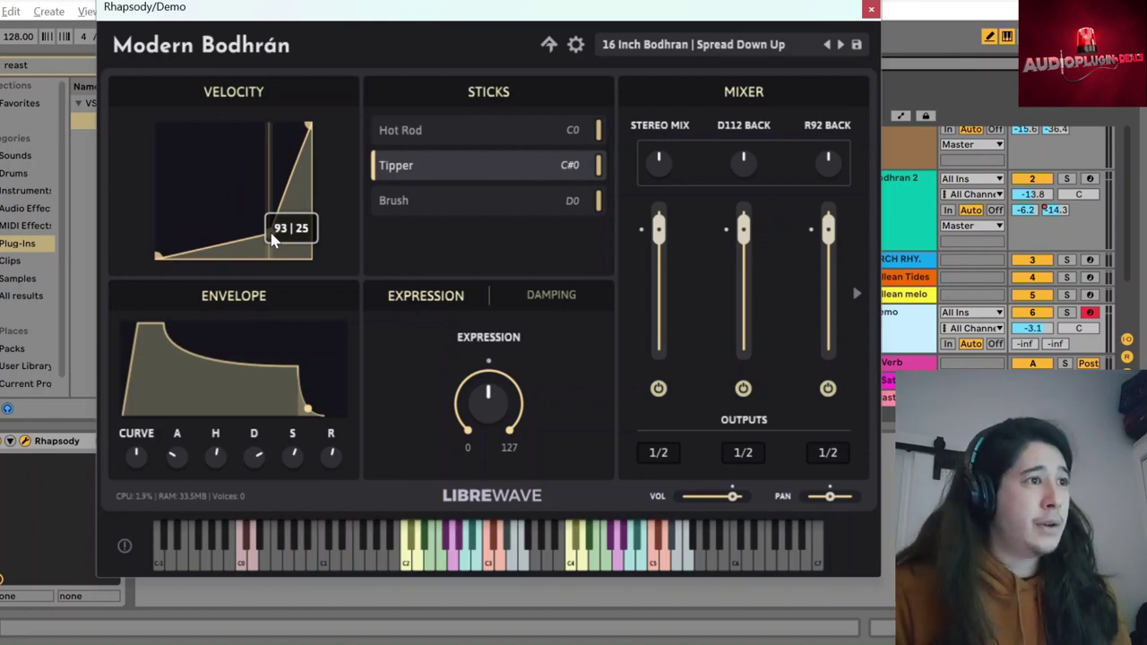
pyautogui.moveTo(273, 239); pyautogui.dragTo(268, 235)
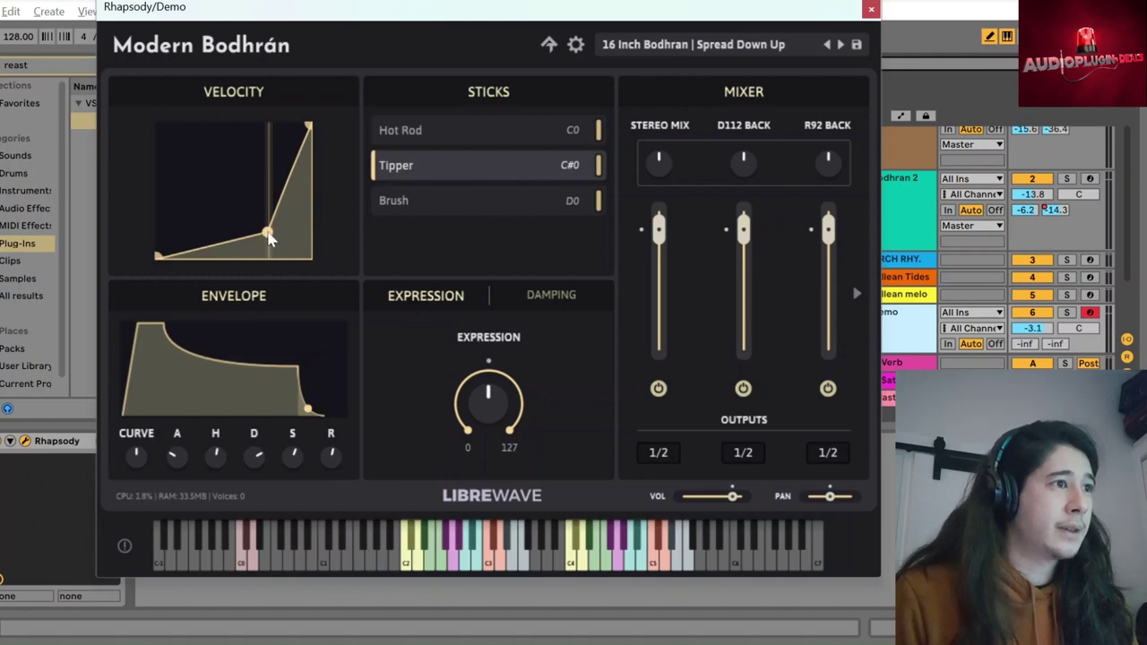
pyautogui.moveTo(267, 236); pyautogui.dragTo(247, 191)
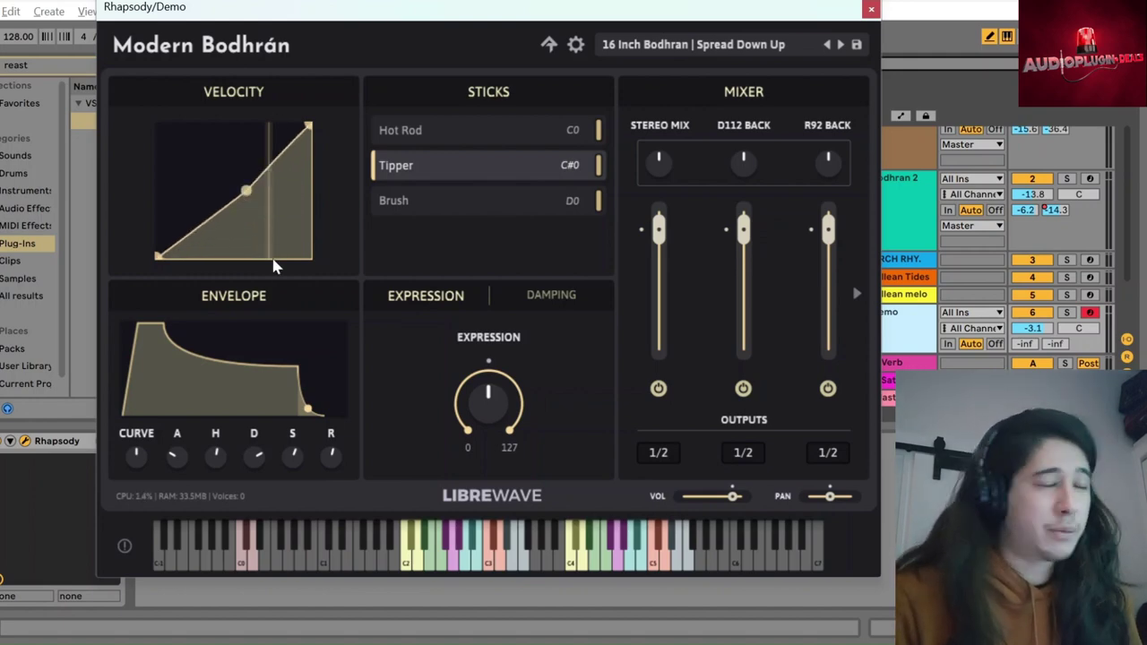
# Step: Play several notes to test the Tipper's current velocity response
pyautogui.click(409, 560)
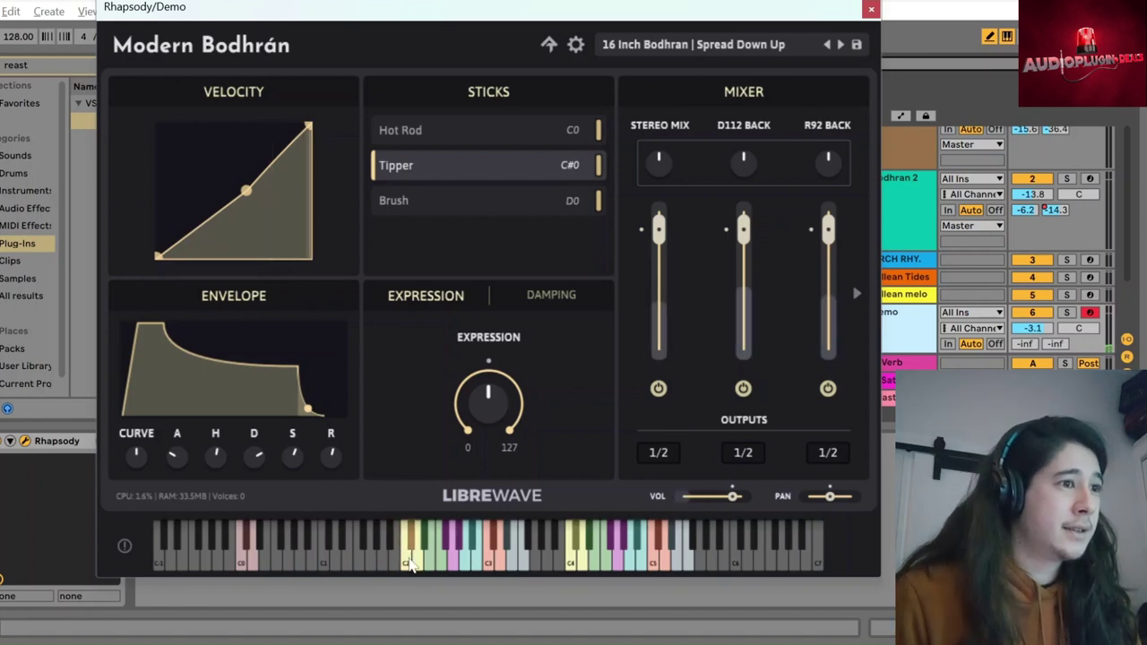
pyautogui.click(411, 560)
pyautogui.click(437, 560)
pyautogui.click(434, 560)
pyautogui.click(432, 557)
pyautogui.click(428, 554)
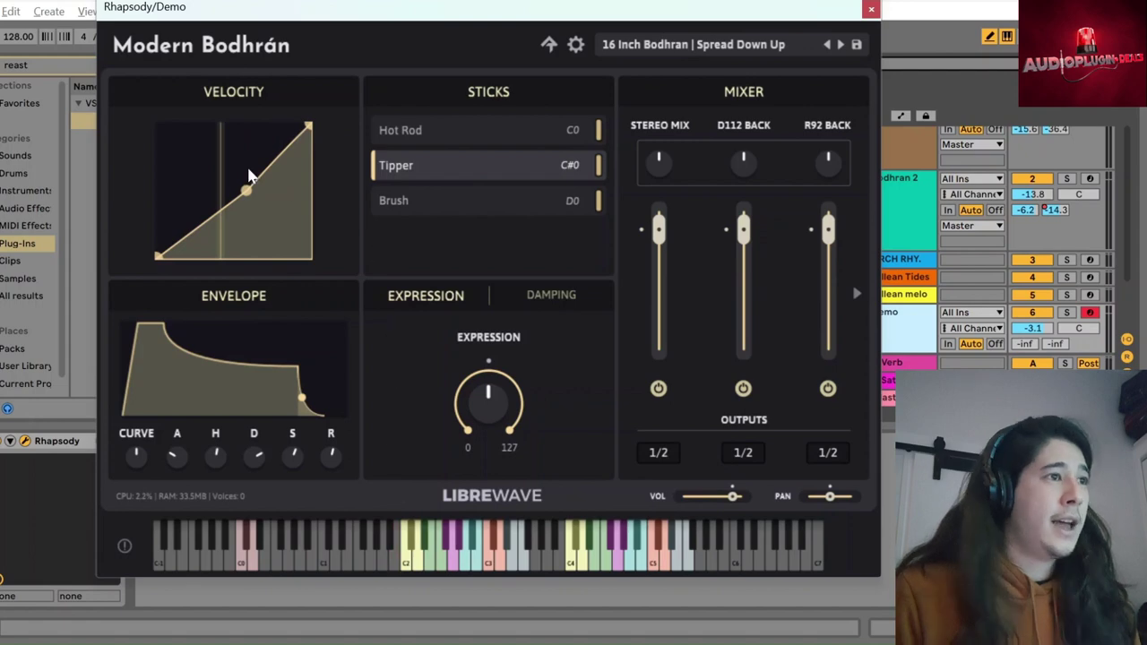
# Step: Add velocity-curve points, delete a stray one, add an upper node, and test with notes
pyautogui.click(186, 180)
pyautogui.moveTo(286, 192); pyautogui.dragTo(285, 204)
pyautogui.doubleClick(285, 205)
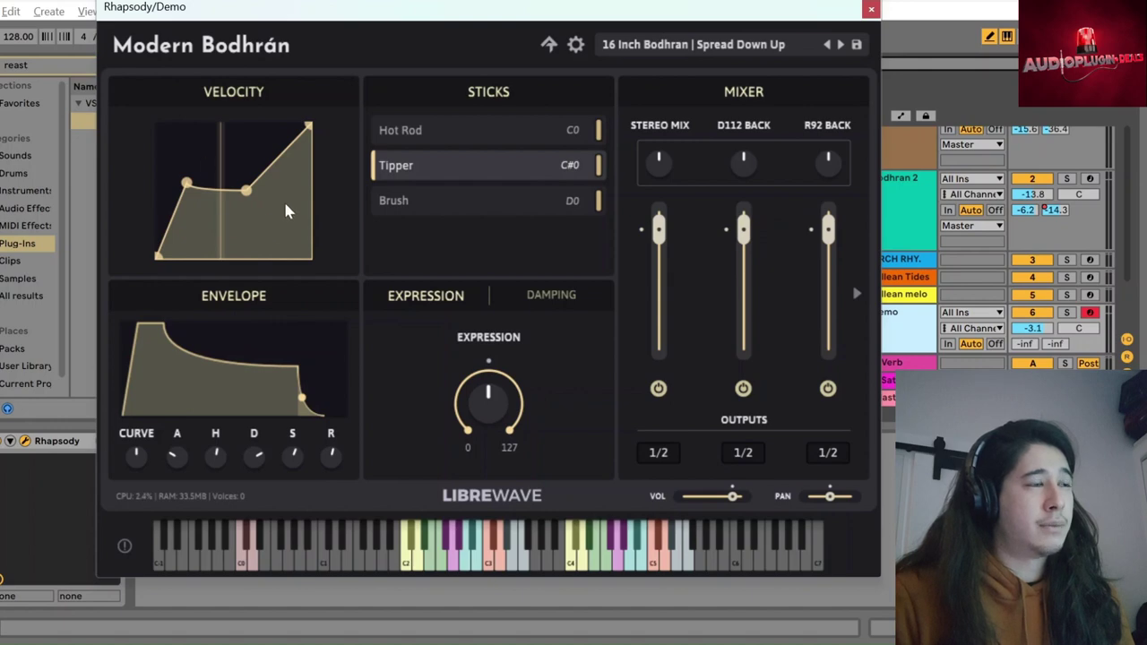
pyautogui.click(268, 148)
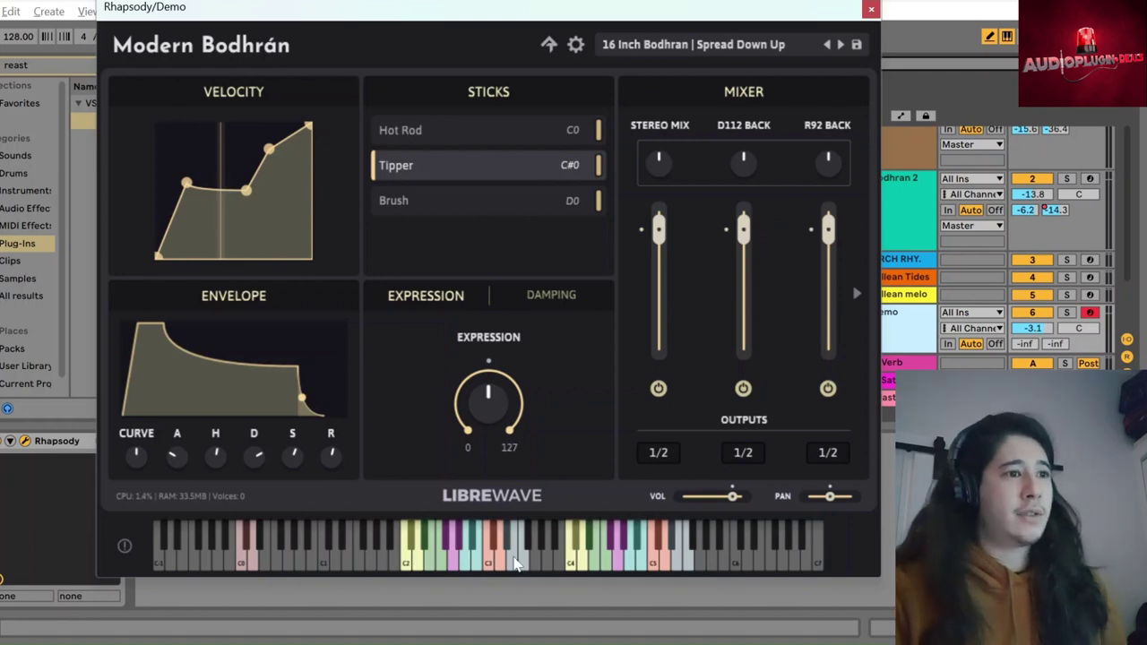
pyautogui.click(413, 563)
pyautogui.click(414, 551)
pyautogui.click(421, 551)
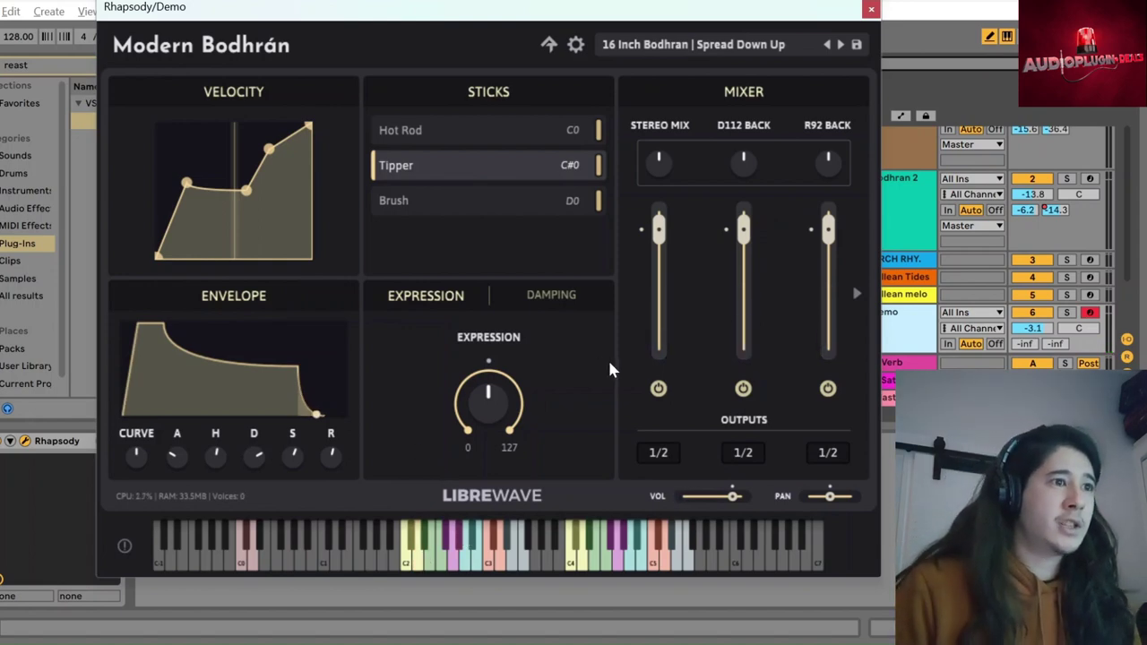
# Step: Set Expression to 99 after trying 103 and near-minimum values
pyautogui.moveTo(499, 410); pyautogui.dragTo(481, 332)
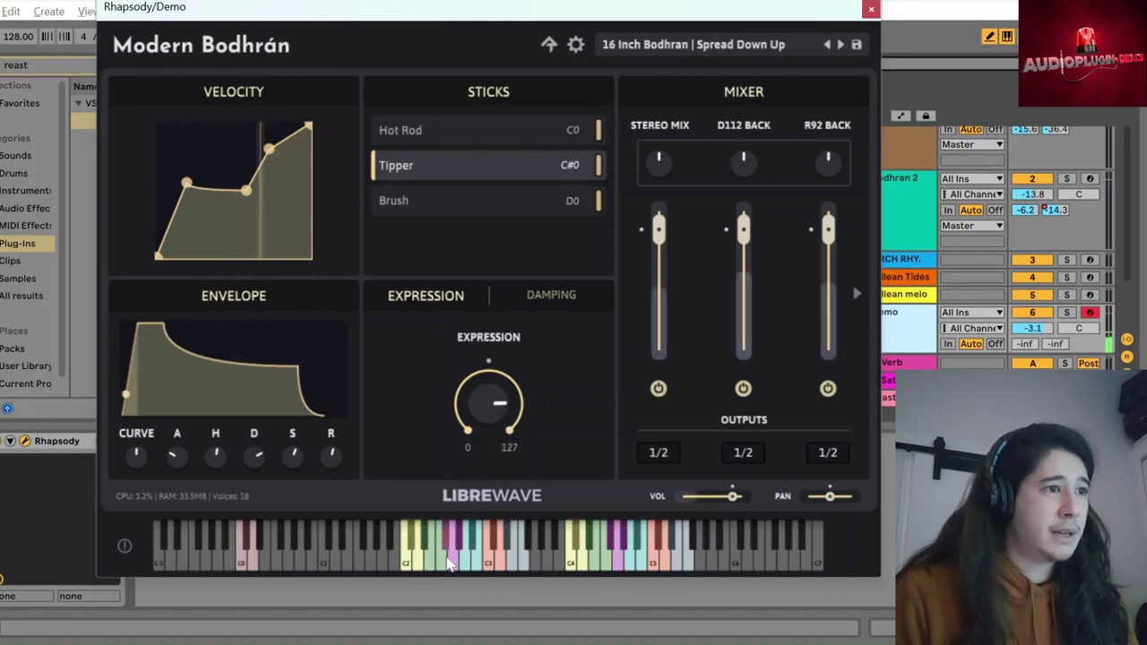
pyautogui.moveTo(517, 383); pyautogui.dragTo(493, 457)
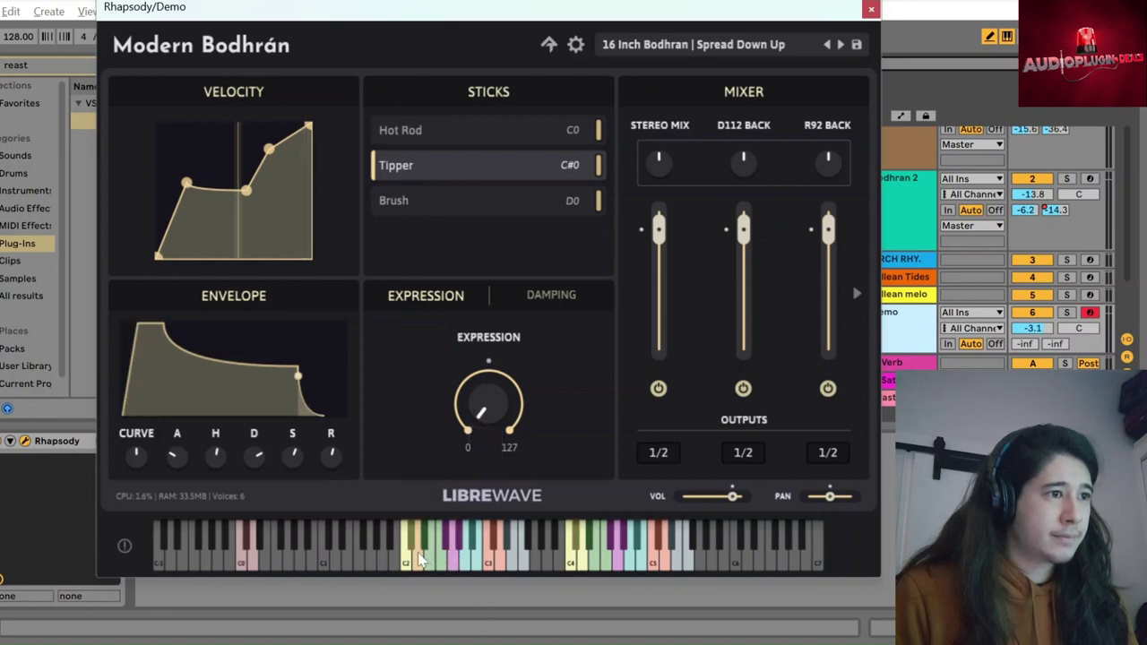
pyautogui.moveTo(488, 408); pyautogui.dragTo(478, 444)
# Step: Show the Damping setting and set it to 20% after auditioning about 53%
pyautogui.click(547, 296)
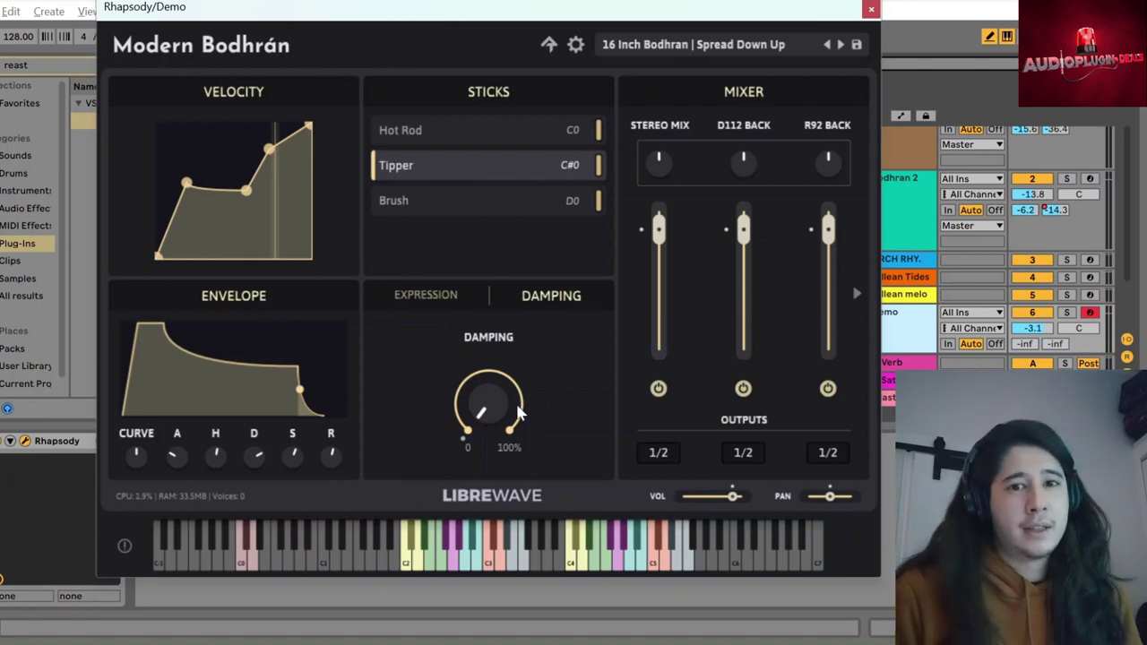
pyautogui.moveTo(497, 419); pyautogui.dragTo(522, 324)
pyautogui.click(433, 563)
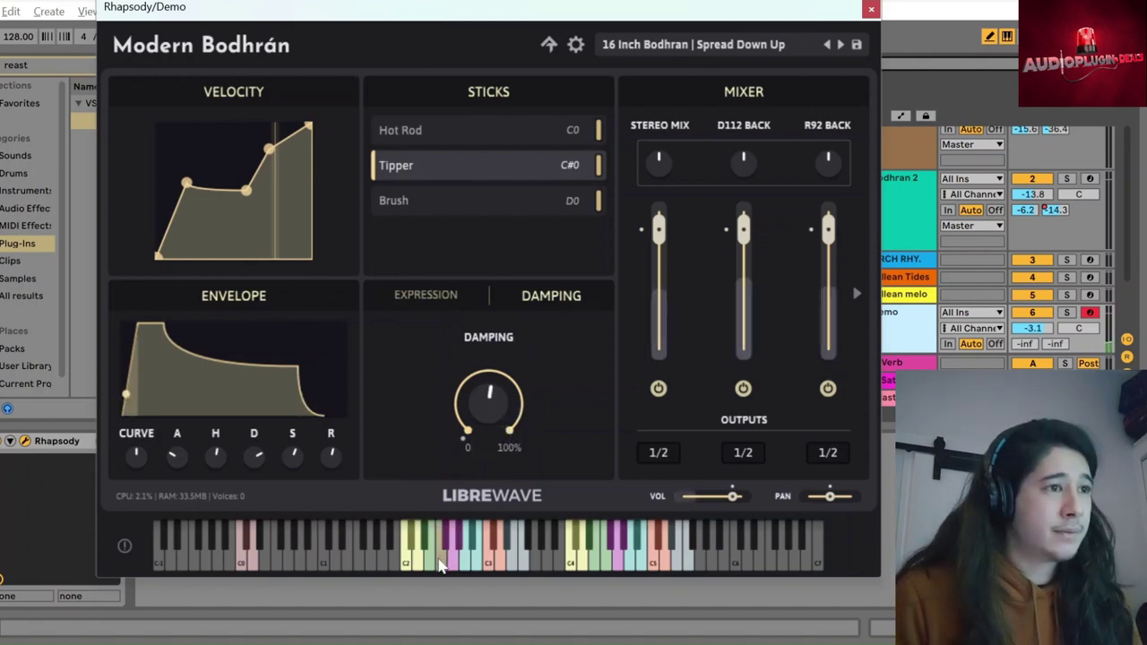
pyautogui.moveTo(489, 419); pyautogui.dragTo(480, 502)
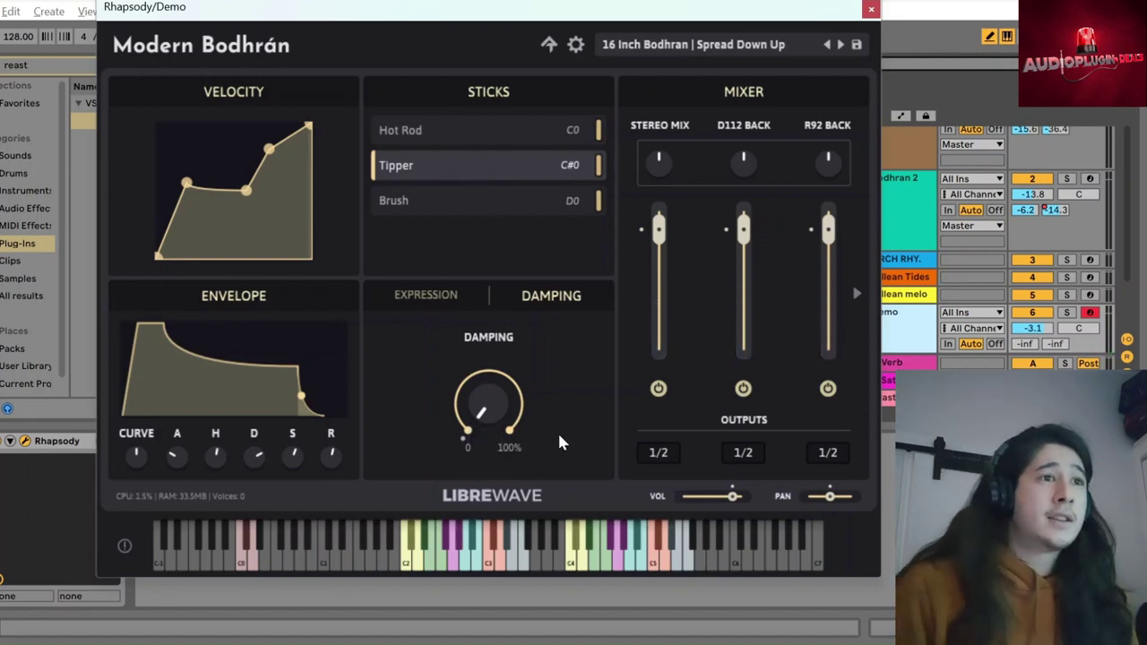
# Step: Lower D112 BACK slightly while paging between the first and CMC6/421 mixer channels
pyautogui.click(858, 293)
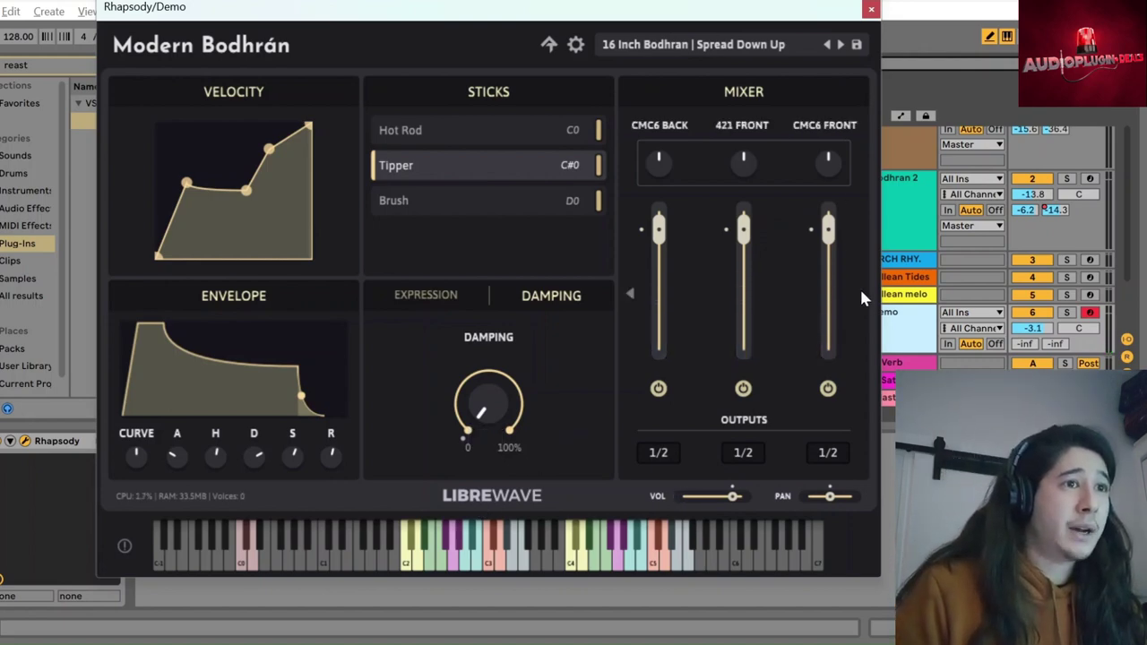
pyautogui.click(626, 293)
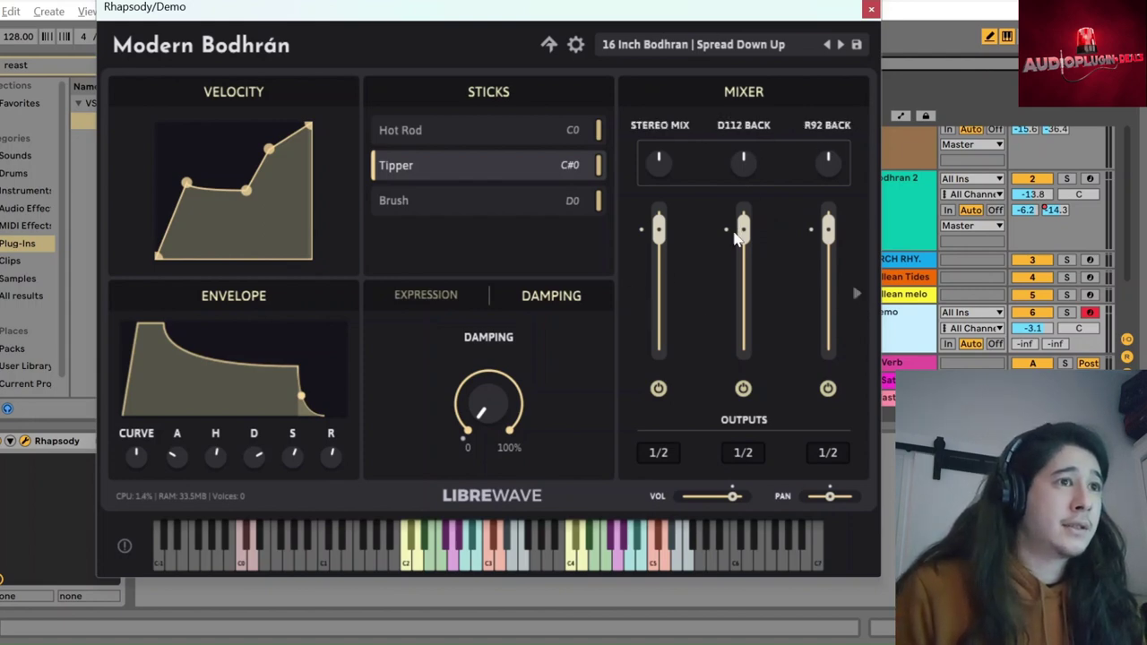
pyautogui.moveTo(741, 231); pyautogui.dragTo(720, 128)
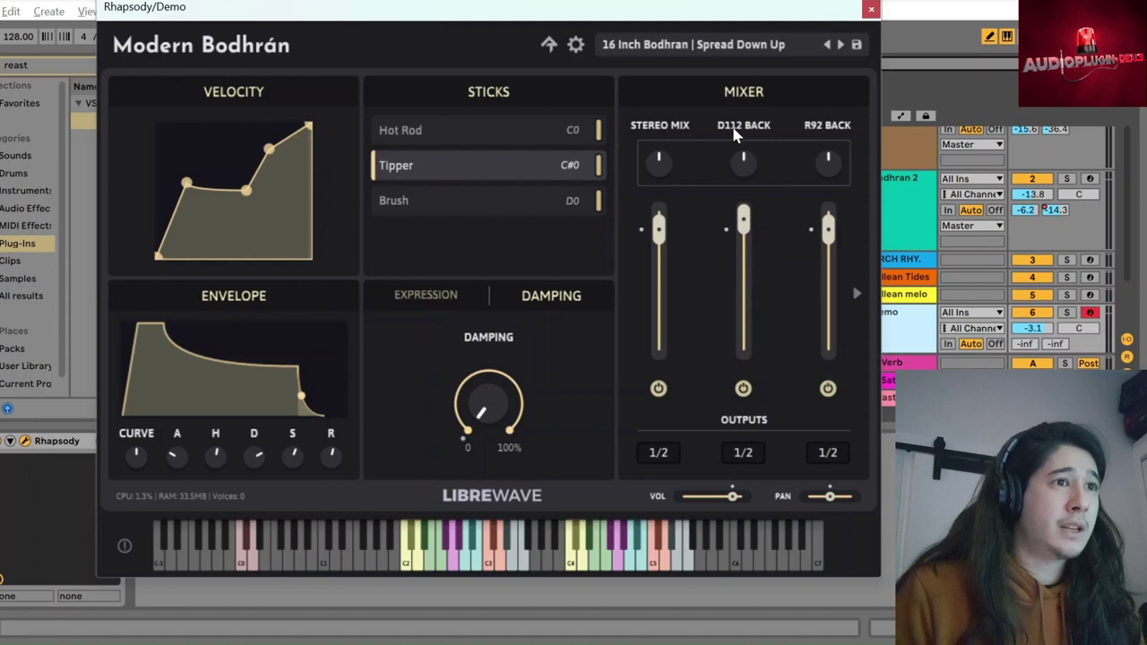
pyautogui.click(854, 295)
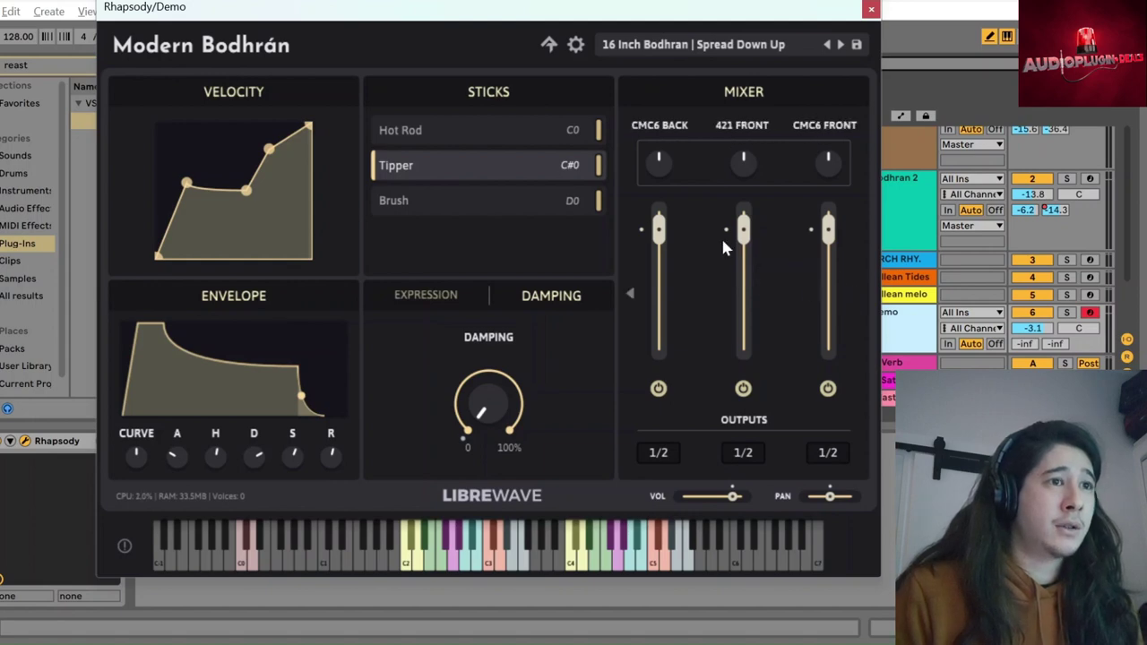
pyautogui.scroll(-5, 670, 260)
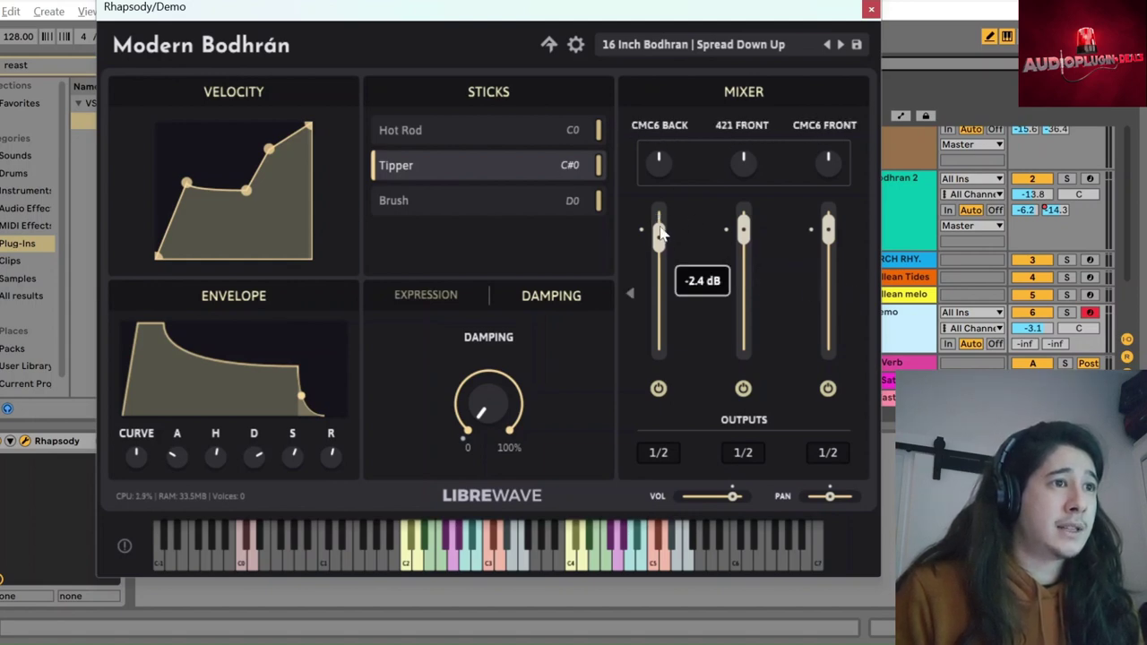
pyautogui.scroll(5, 670, 260)
pyautogui.click(630, 293)
pyautogui.scroll(-6, 757, 265)
pyautogui.scroll(-8, 743, 176)
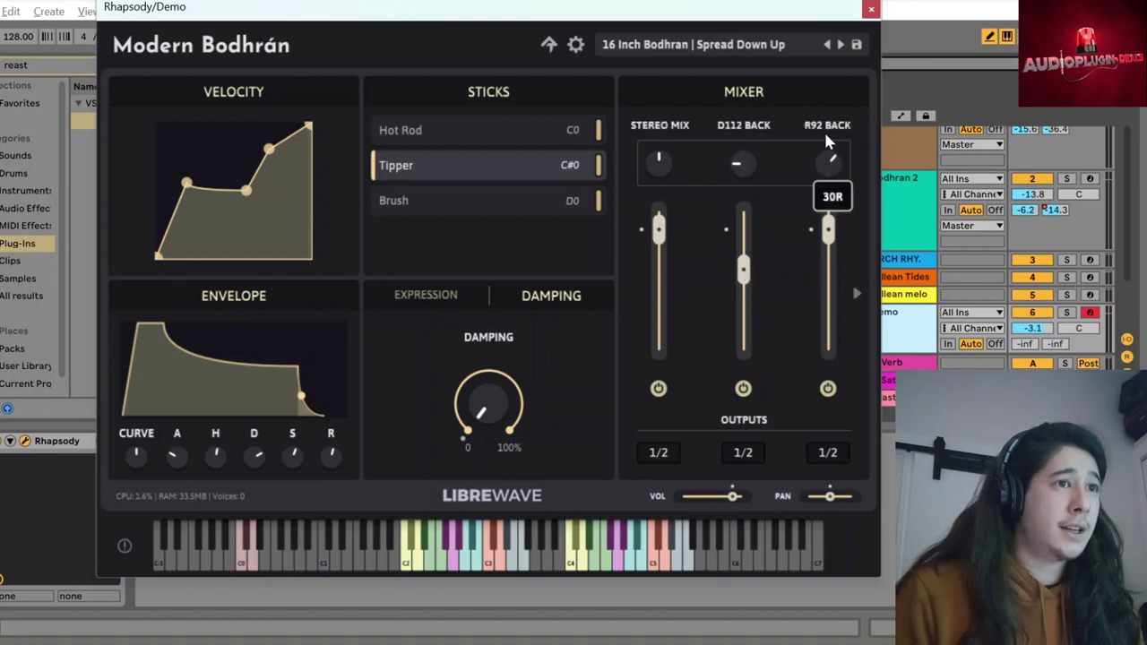
pyautogui.click(855, 294)
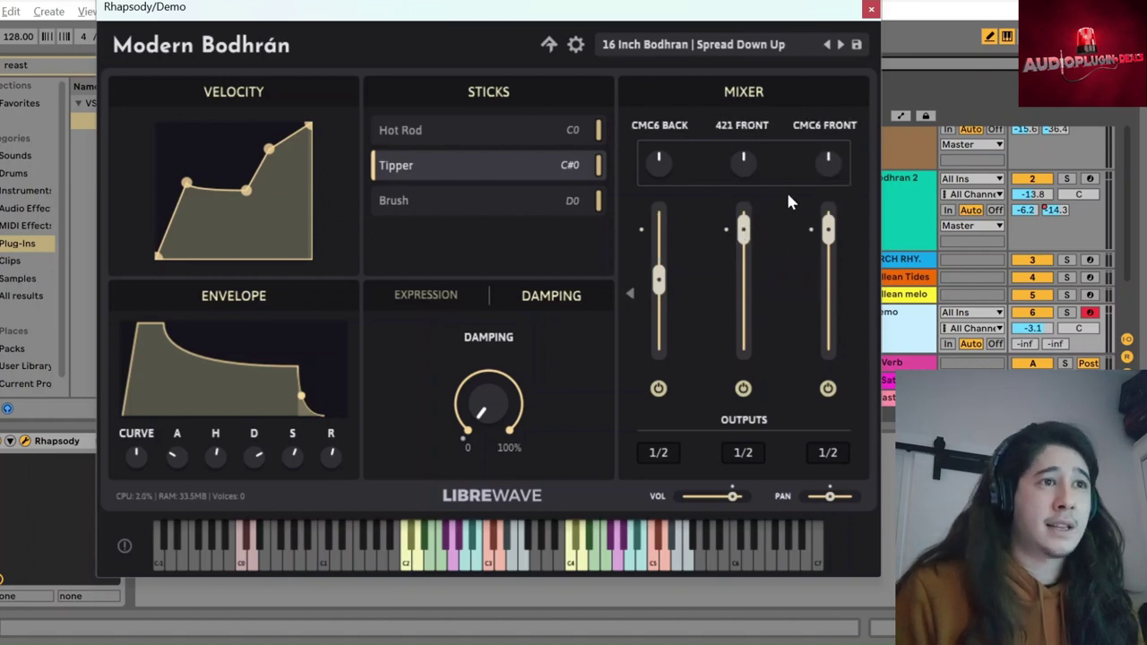
pyautogui.click(628, 295)
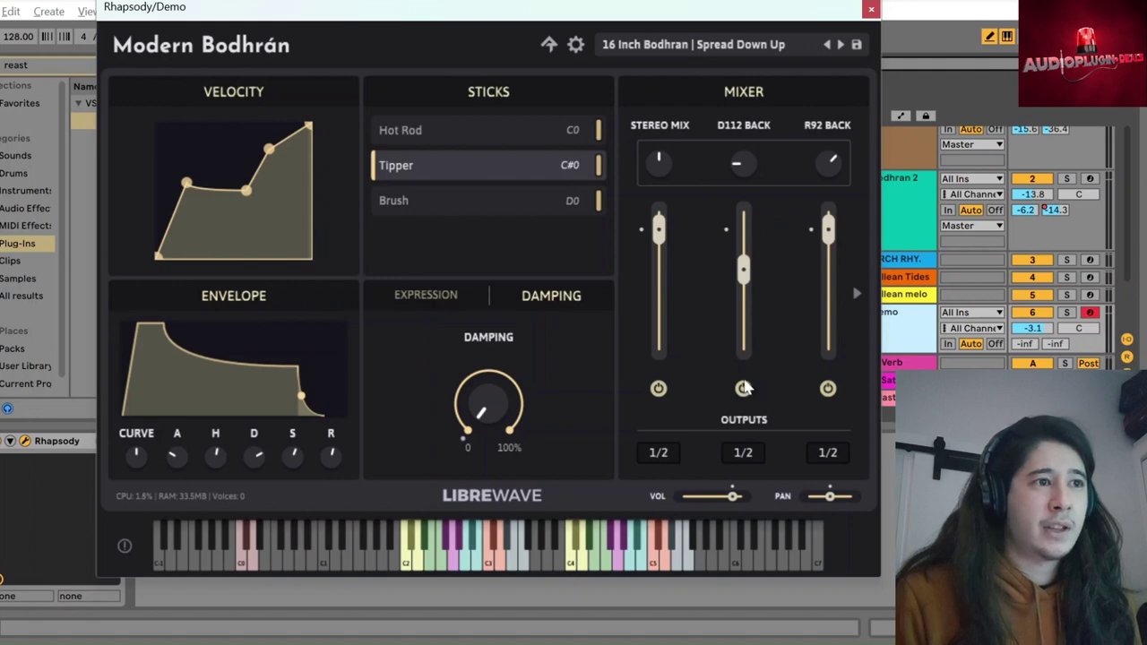
# Step: Toggle the D112 and R92 BACK mics off and on, raise D112 BACK to -1.3 dB, adjust R92 BACK
pyautogui.click(744, 387)
pyautogui.click(827, 388)
pyautogui.click(744, 387)
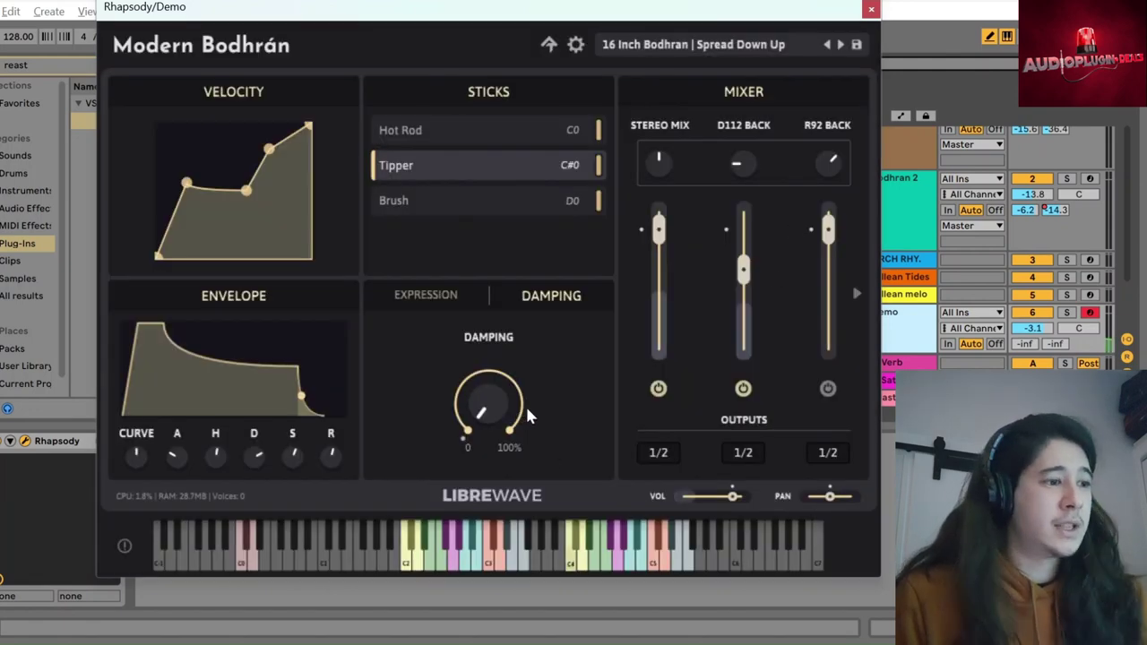
pyautogui.click(827, 388)
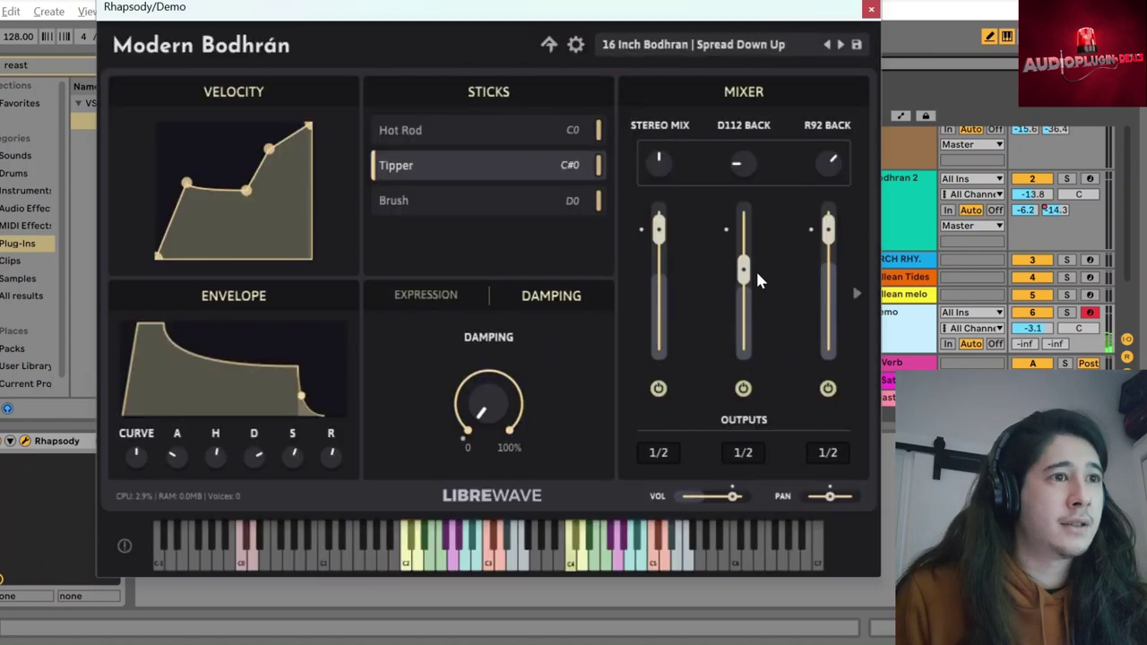
pyautogui.moveTo(744, 269); pyautogui.dragTo(846, 290)
pyautogui.click(857, 293)
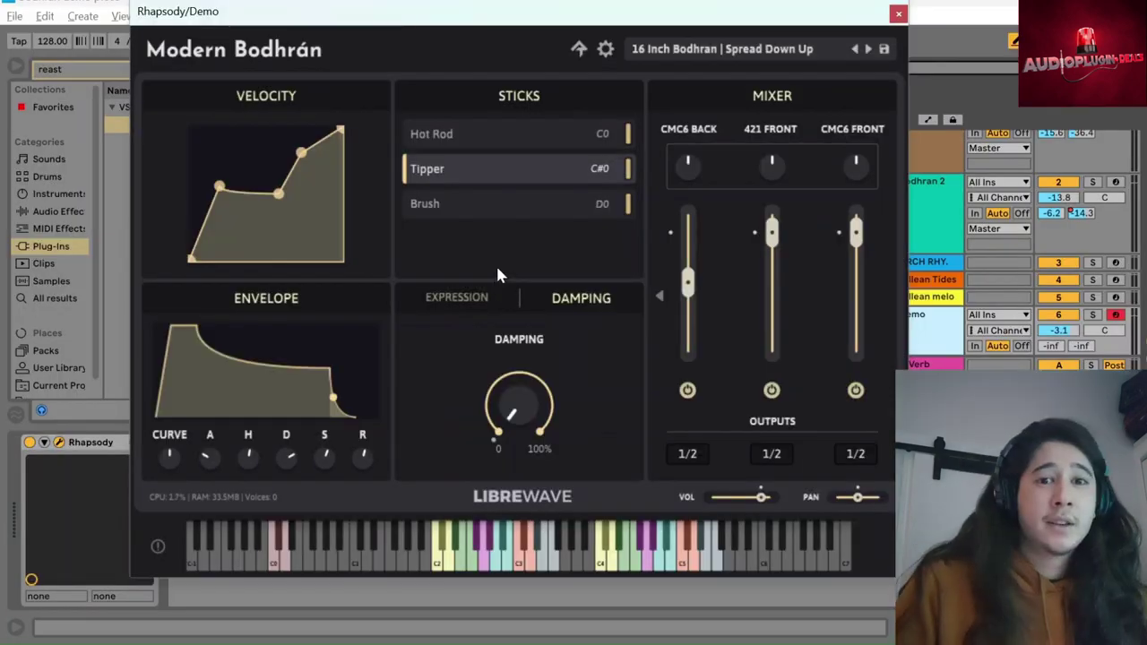
# Step: Load 14 Inch Bodhran | Spread Down Up, set Expression to 59, and bend the velocity curve through 77/51
pyautogui.click(689, 52)
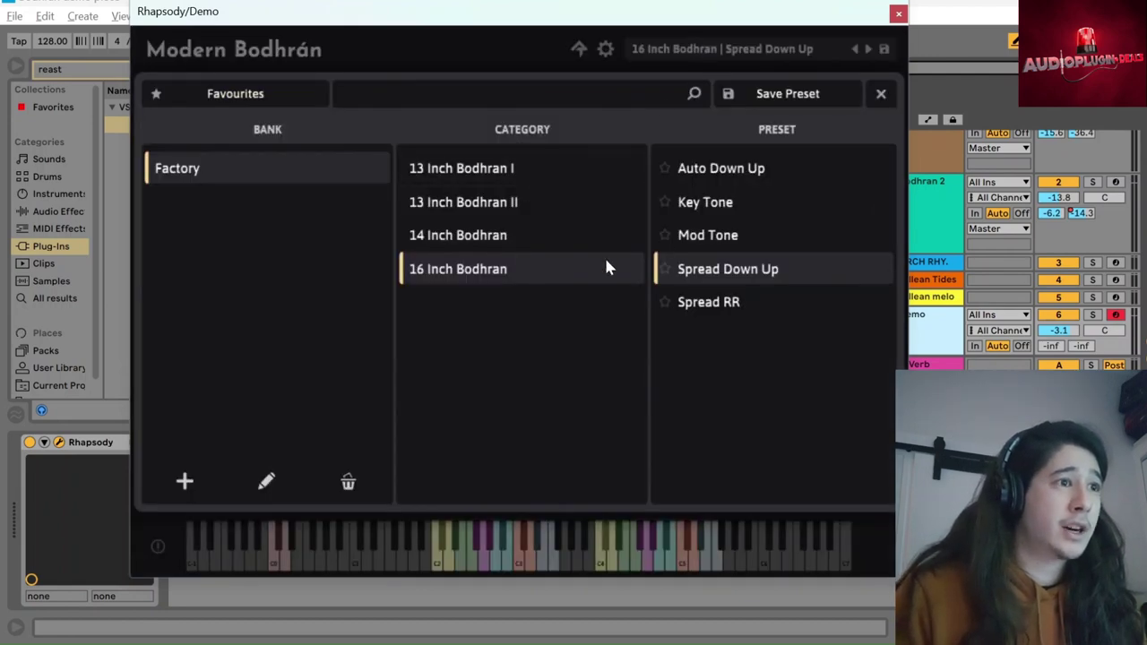
pyautogui.click(553, 239)
pyautogui.click(559, 265)
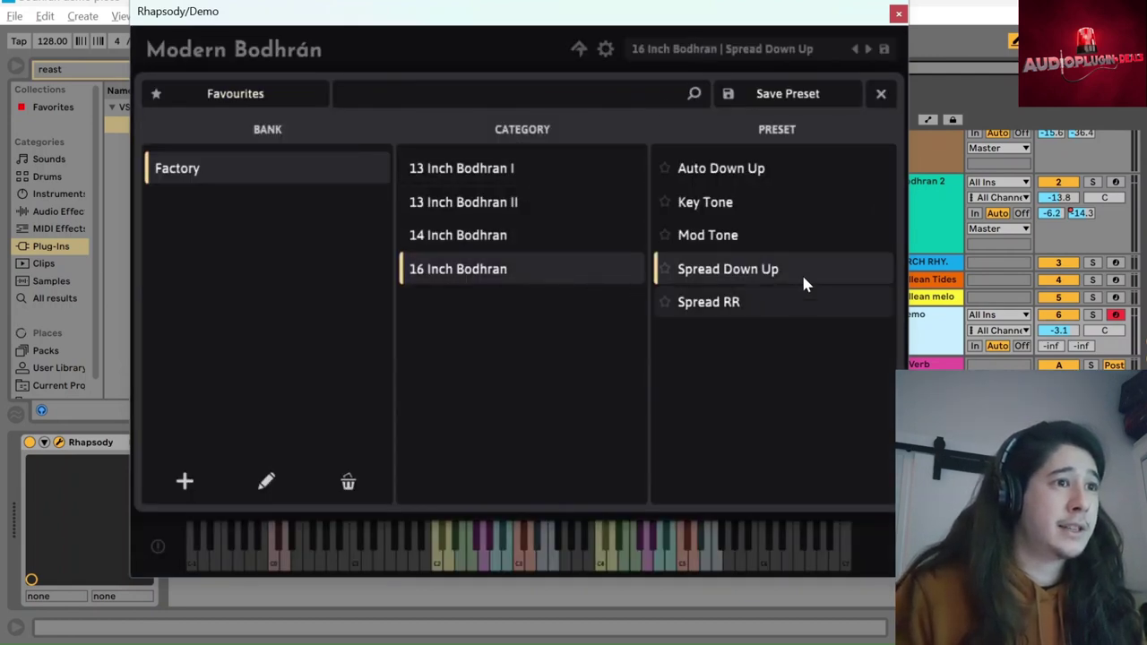
pyautogui.click(474, 181)
pyautogui.click(524, 242)
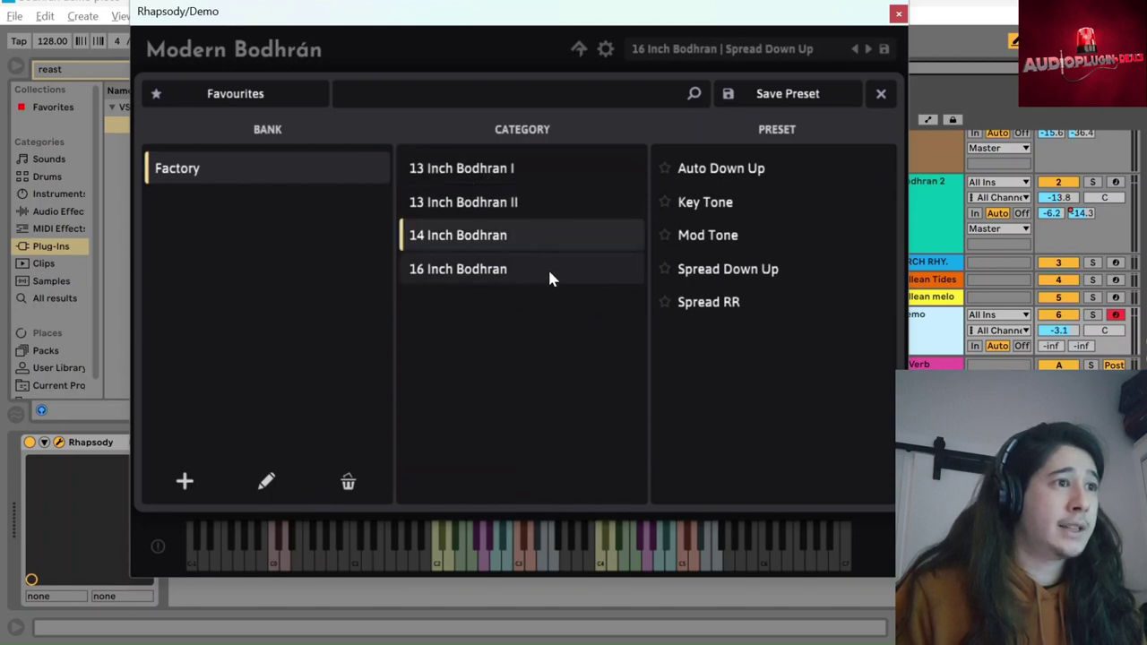
pyautogui.click(736, 270)
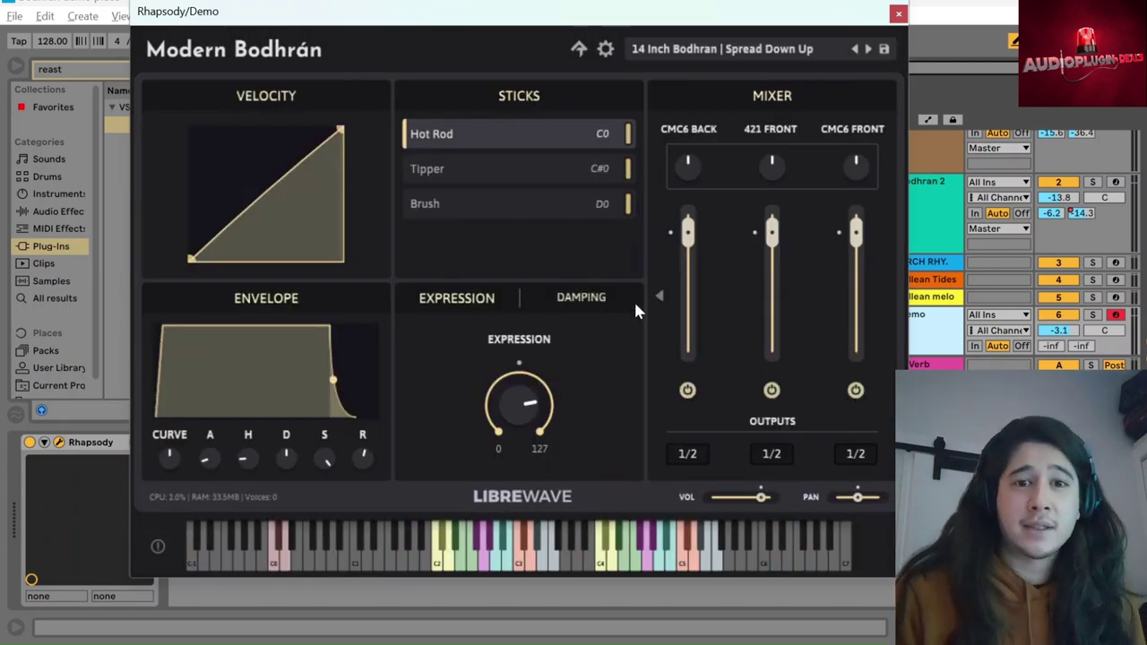
pyautogui.moveTo(518, 414); pyautogui.dragTo(515, 459)
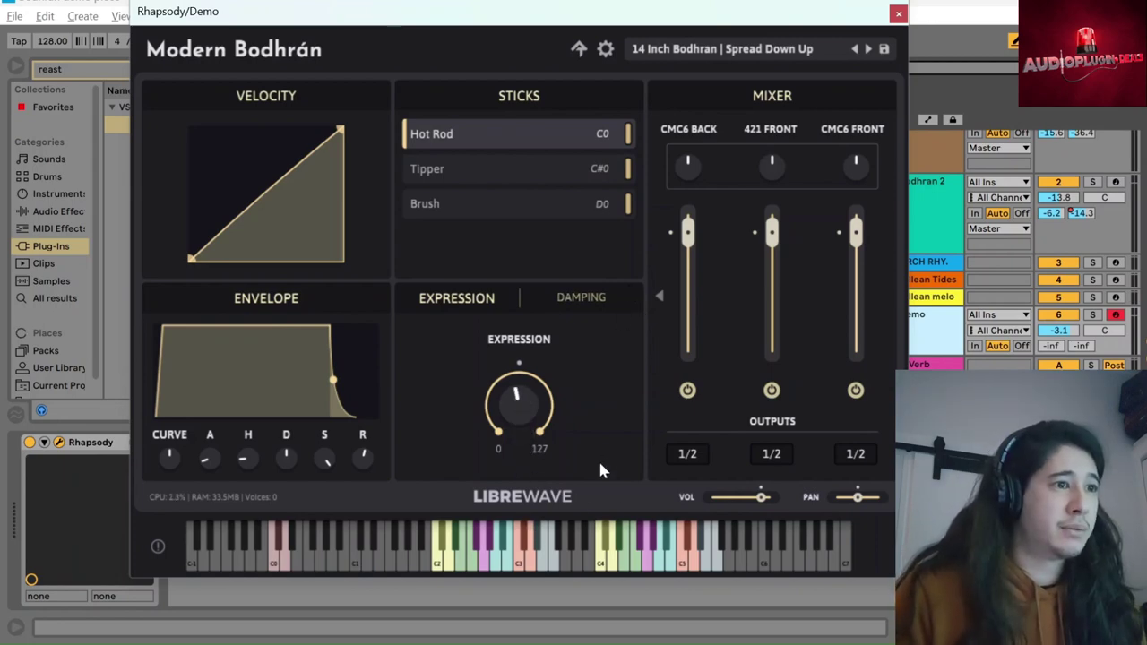
pyautogui.moveTo(264, 191); pyautogui.dragTo(289, 221)
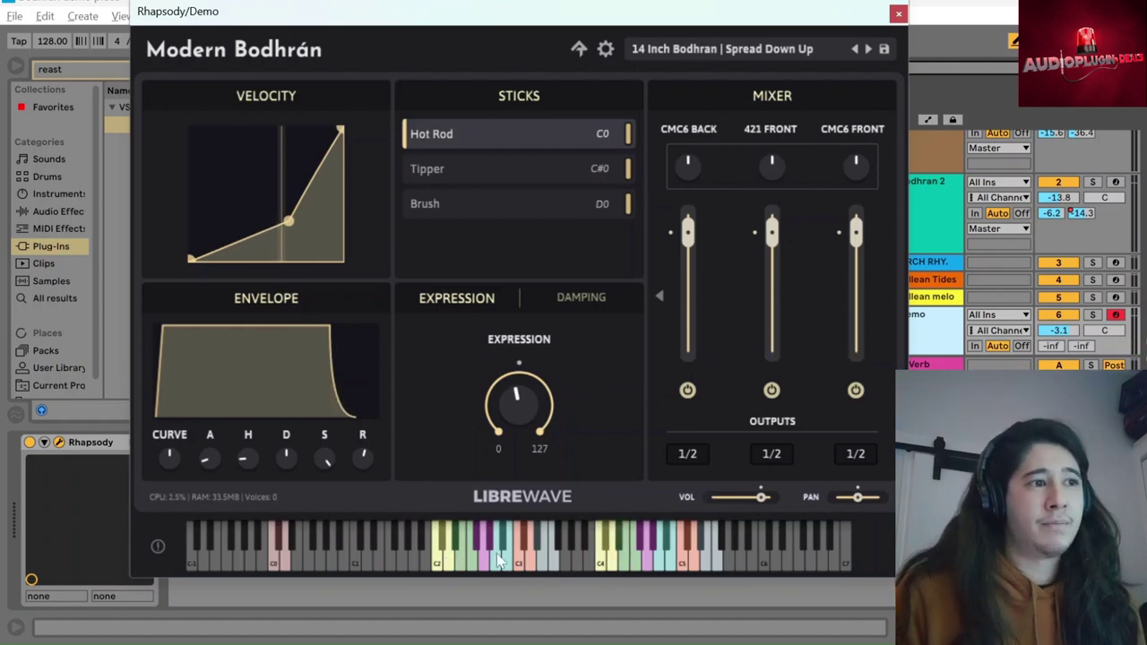
# Step: Try the 14 Inch Bodhran Spread RR preset, then load Auto Down Up
pyautogui.click(772, 49)
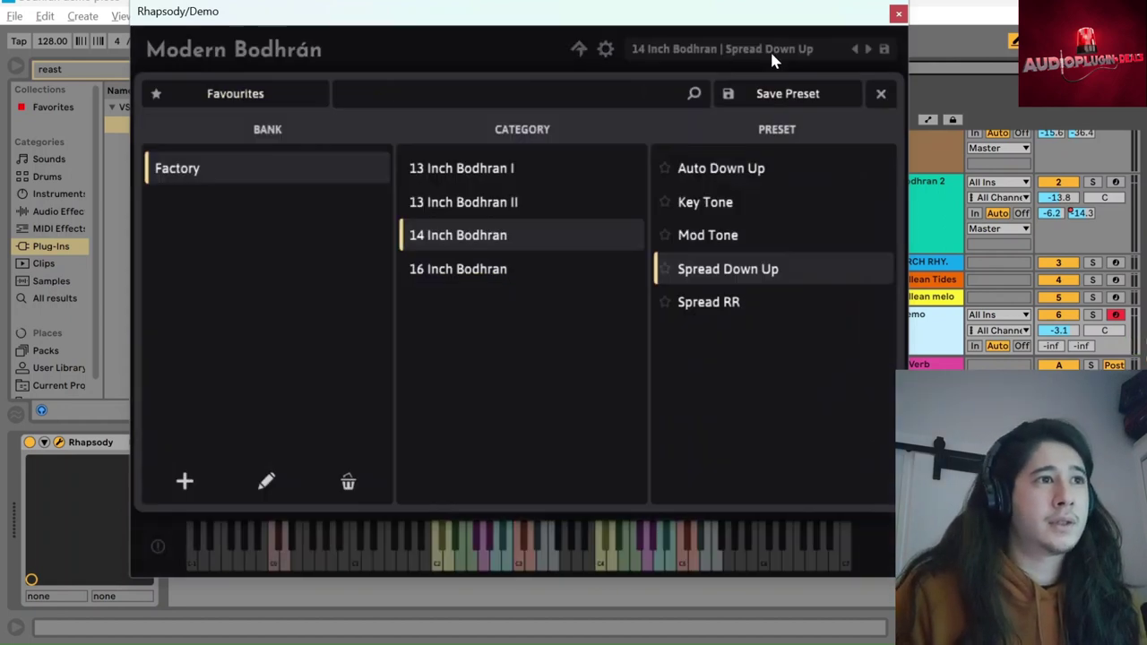
pyautogui.click(766, 302)
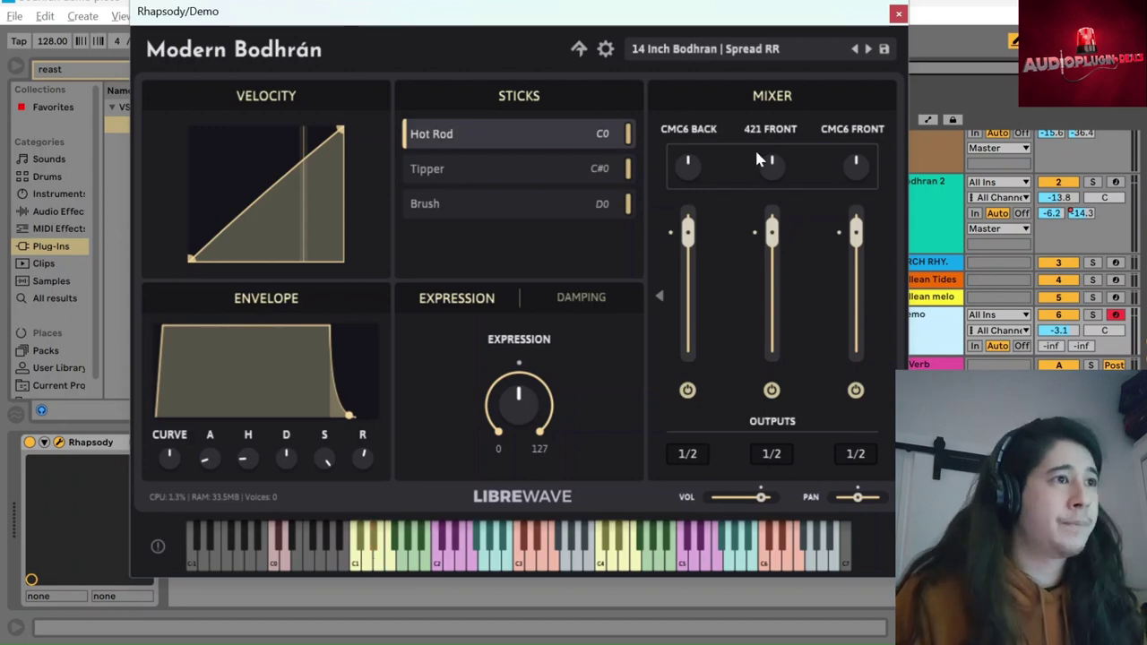
pyautogui.click(735, 51)
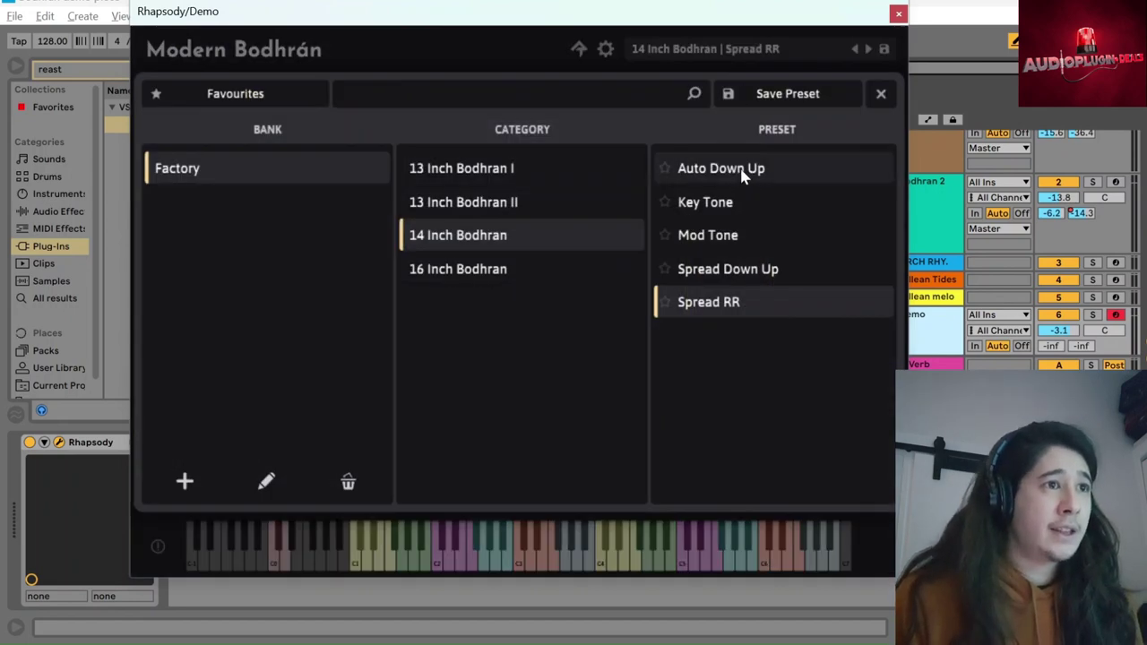
pyautogui.click(742, 174)
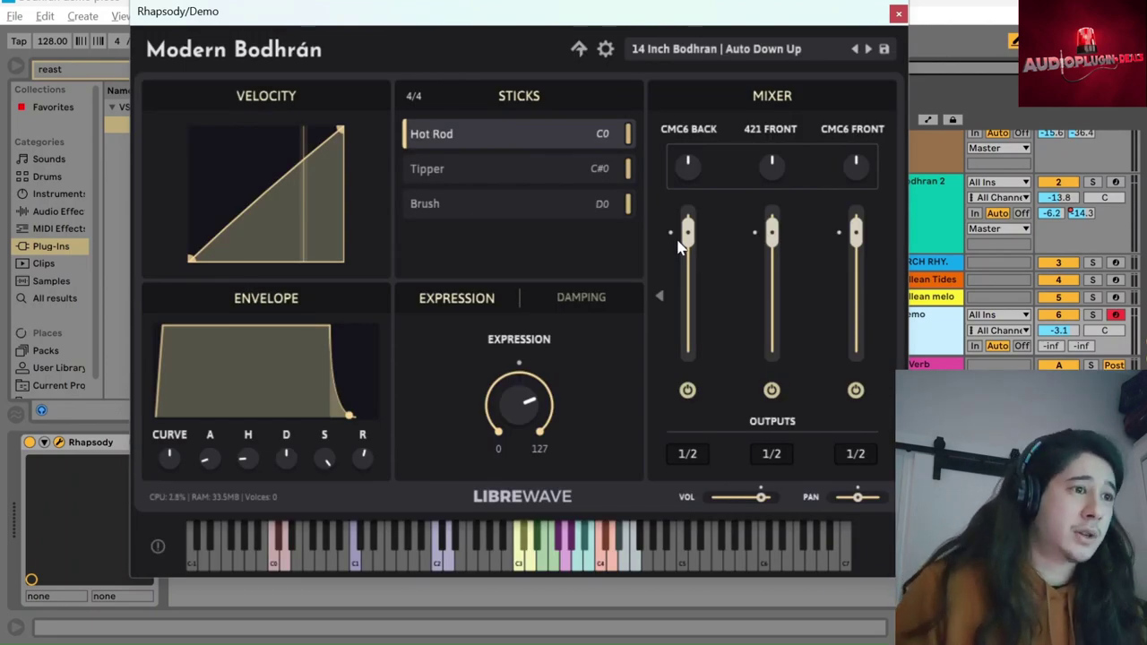
# Step: Audition the 4/4 Auto Down Up pattern on keys around C4
pyautogui.click(520, 566)
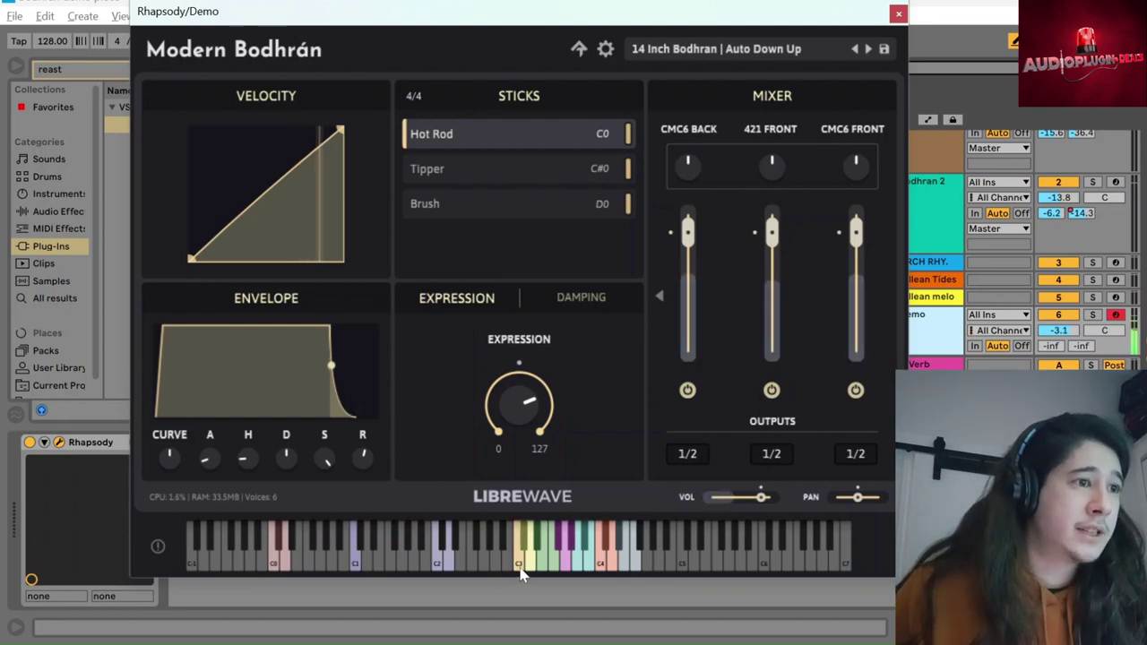
pyautogui.click(536, 567)
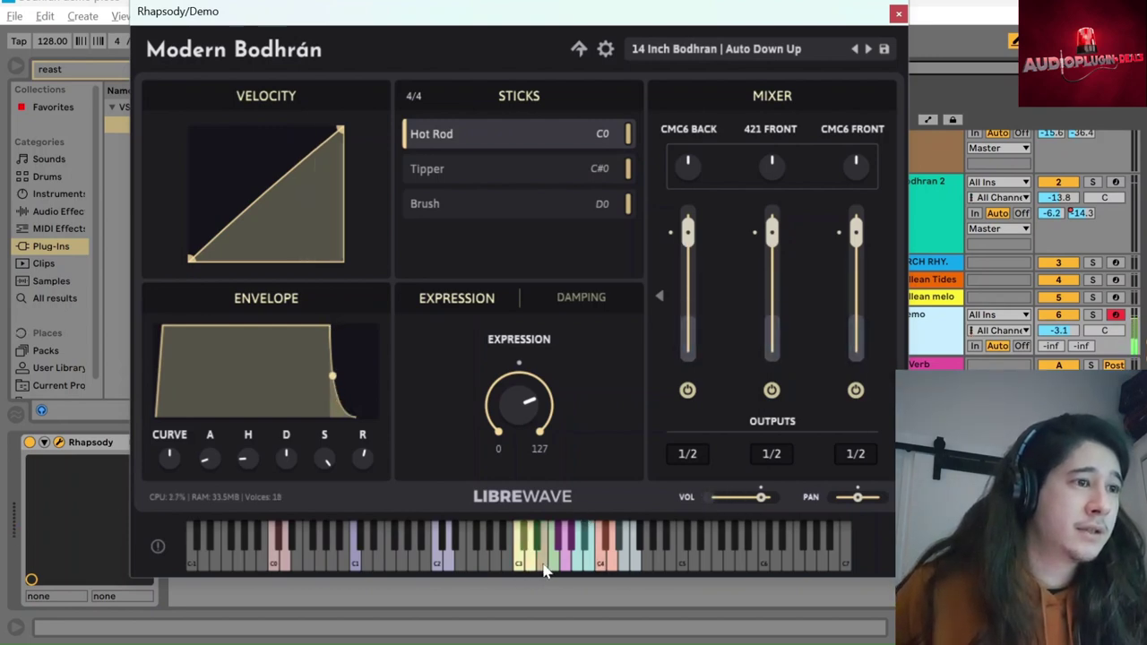
pyautogui.click(545, 566)
pyautogui.click(532, 566)
pyautogui.click(517, 567)
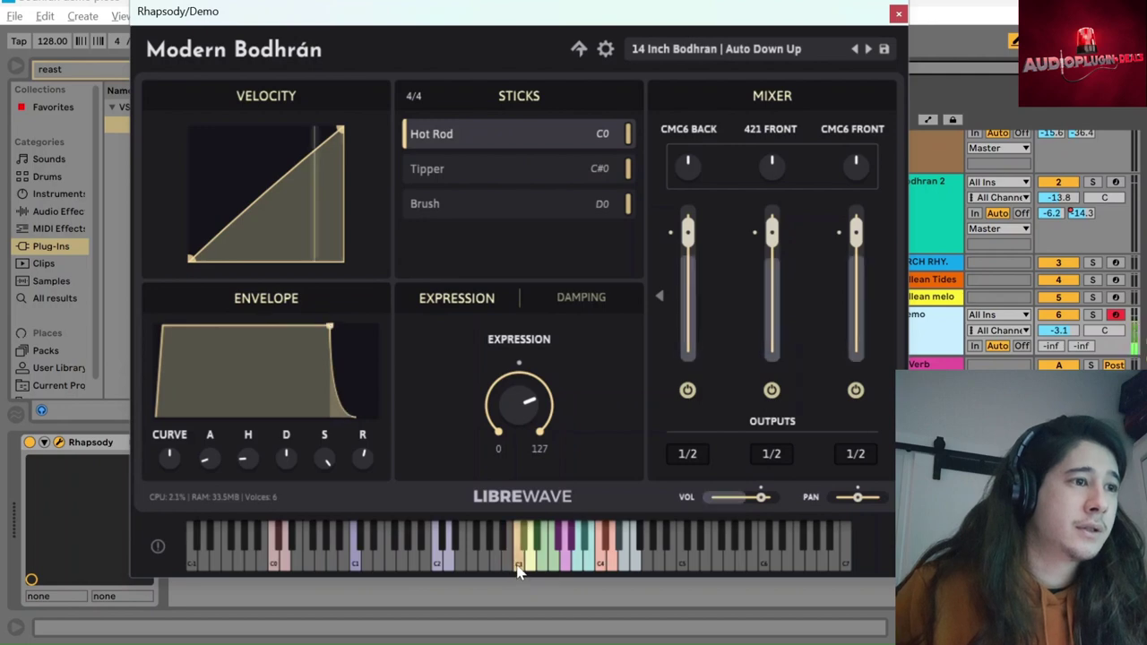
pyautogui.click(518, 567)
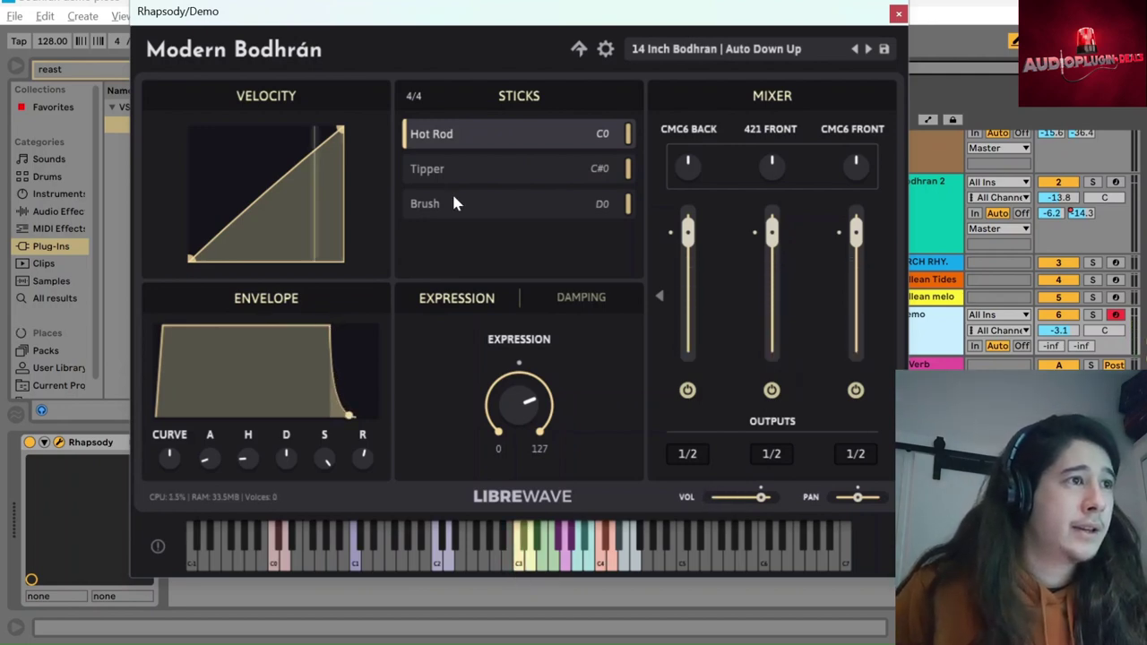
# Step: Switch the pattern's time signature to 3/4 and play it across several keys
pyautogui.click(413, 95)
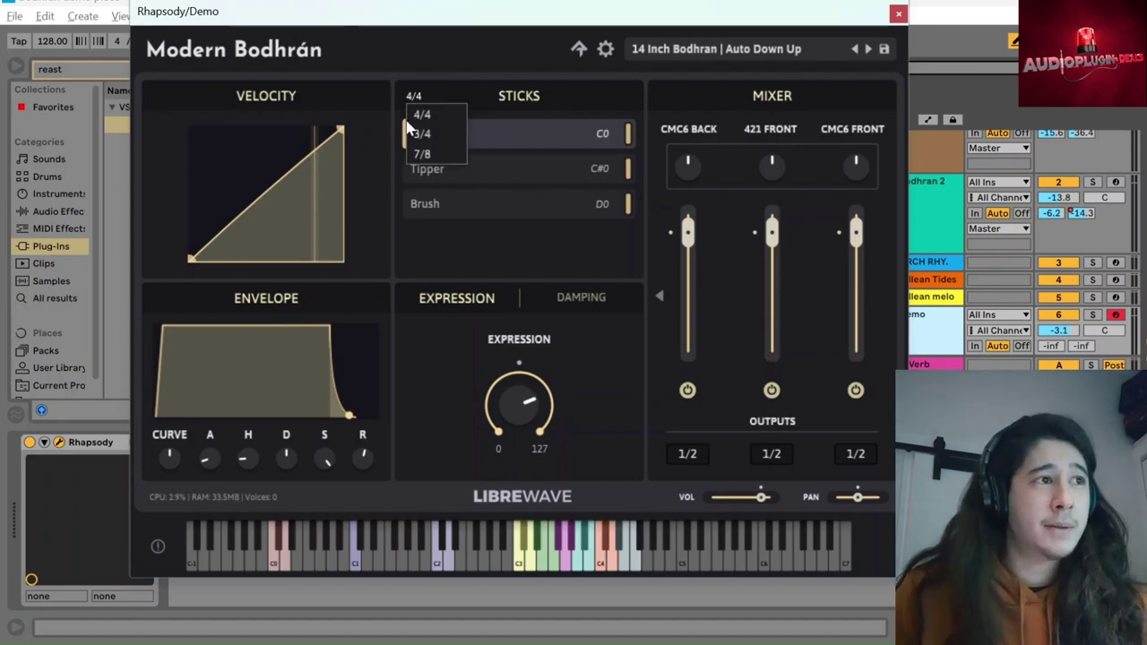
pyautogui.click(423, 133)
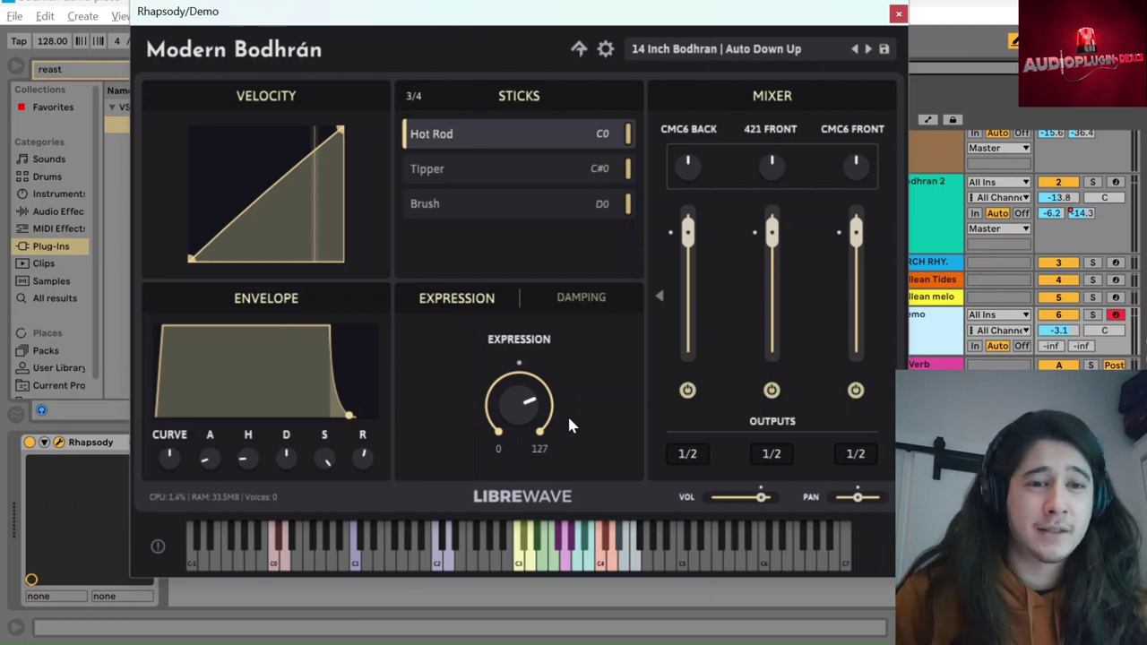
pyautogui.moveTo(553, 558); pyautogui.dragTo(523, 570)
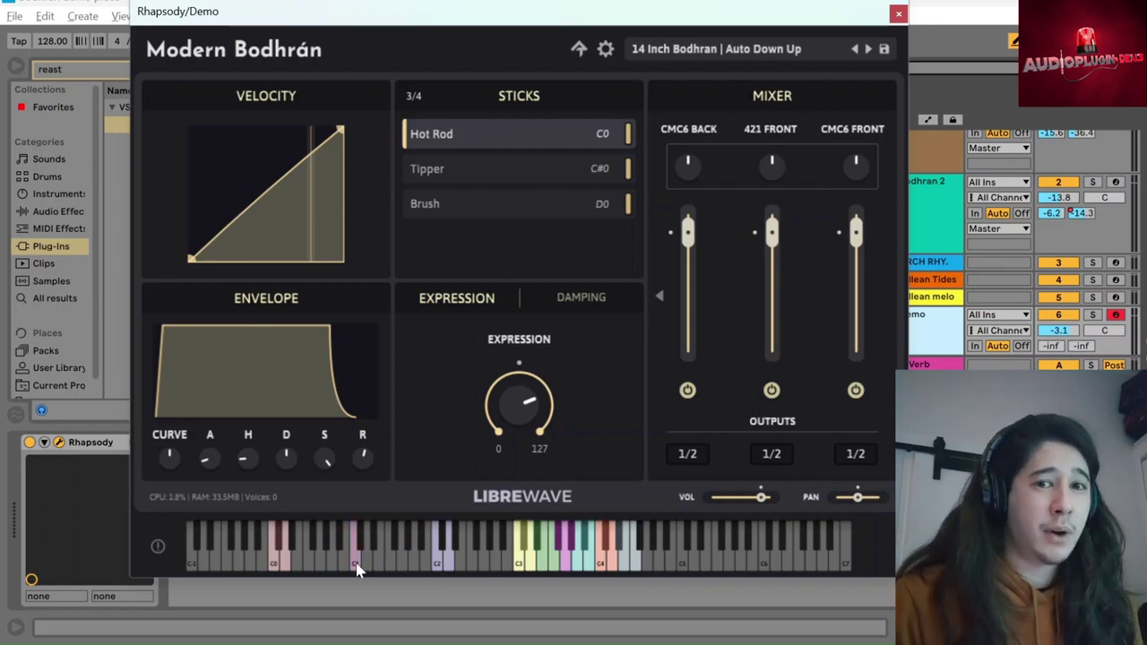
pyautogui.click(520, 555)
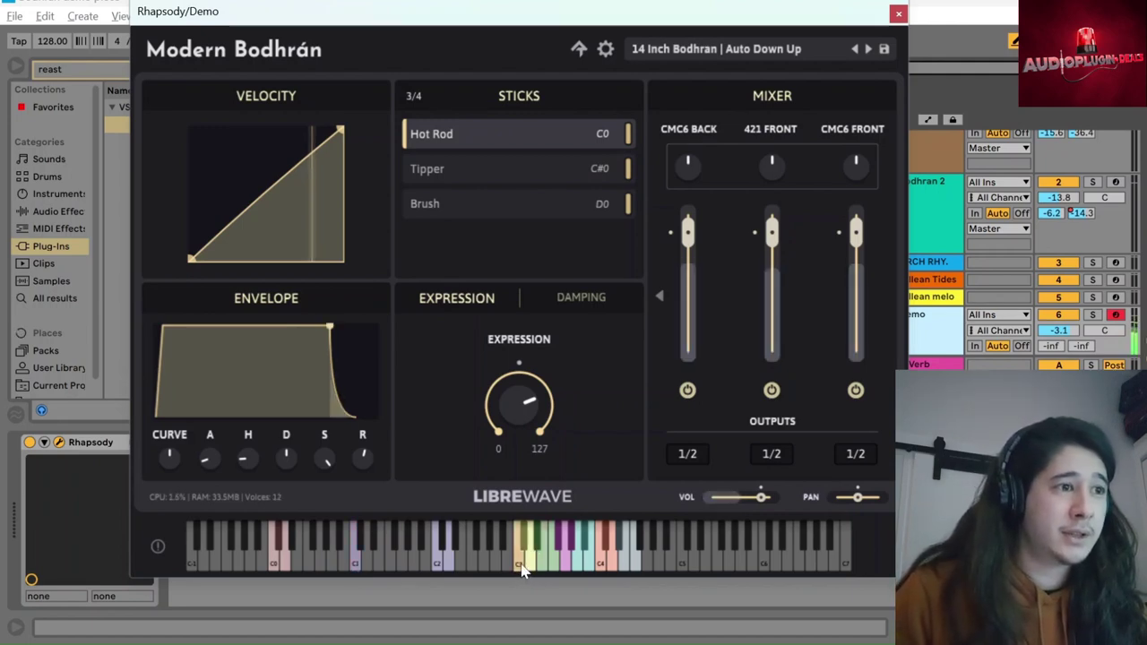
pyautogui.click(353, 566)
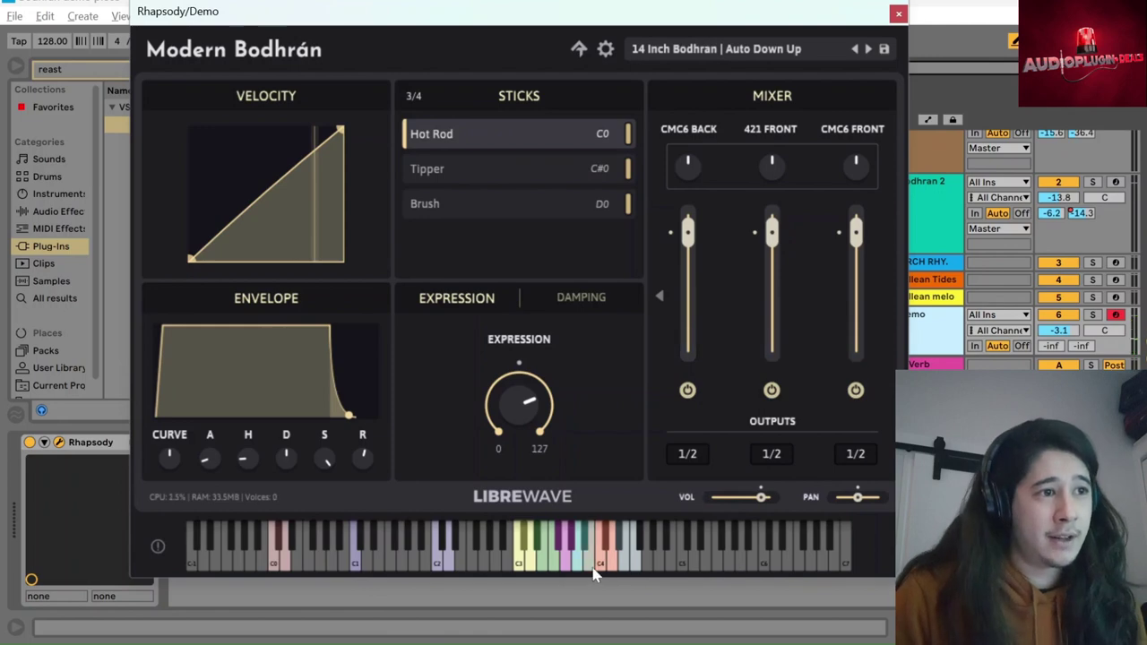
pyautogui.click(356, 566)
pyautogui.click(357, 567)
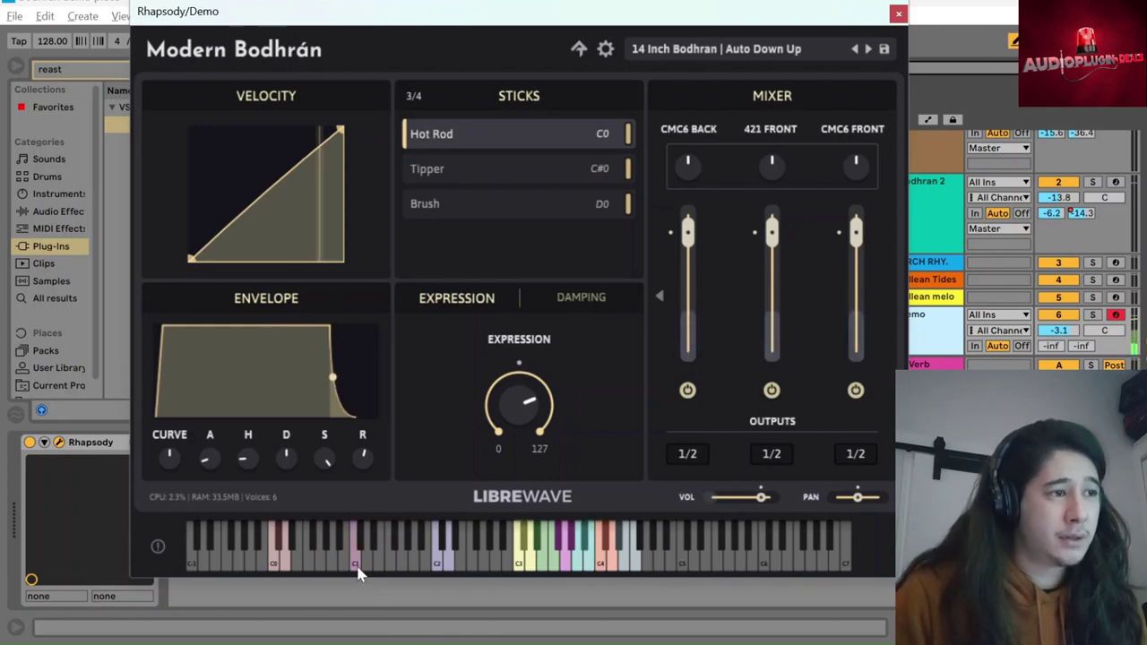
pyautogui.click(425, 567)
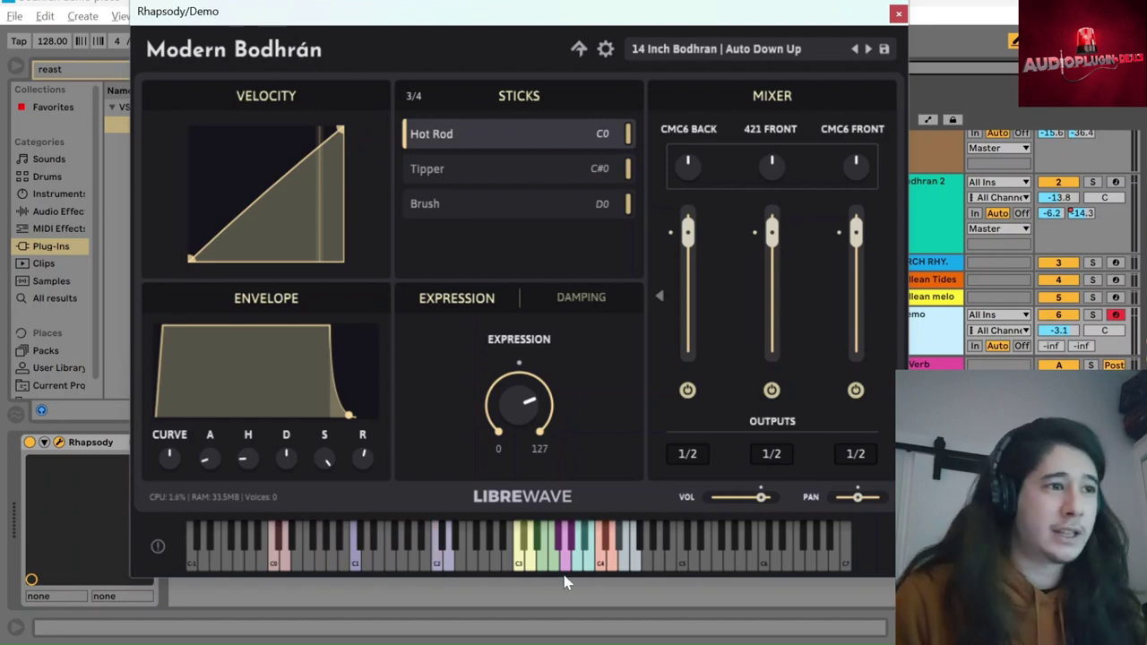
pyautogui.click(518, 570)
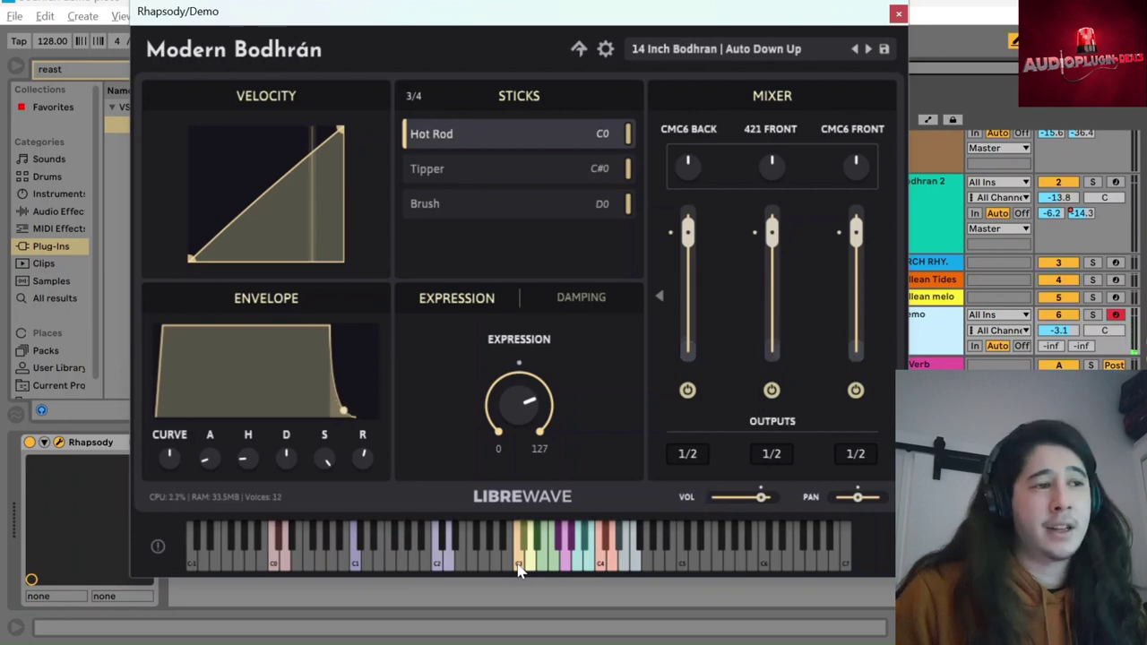
pyautogui.click(518, 570)
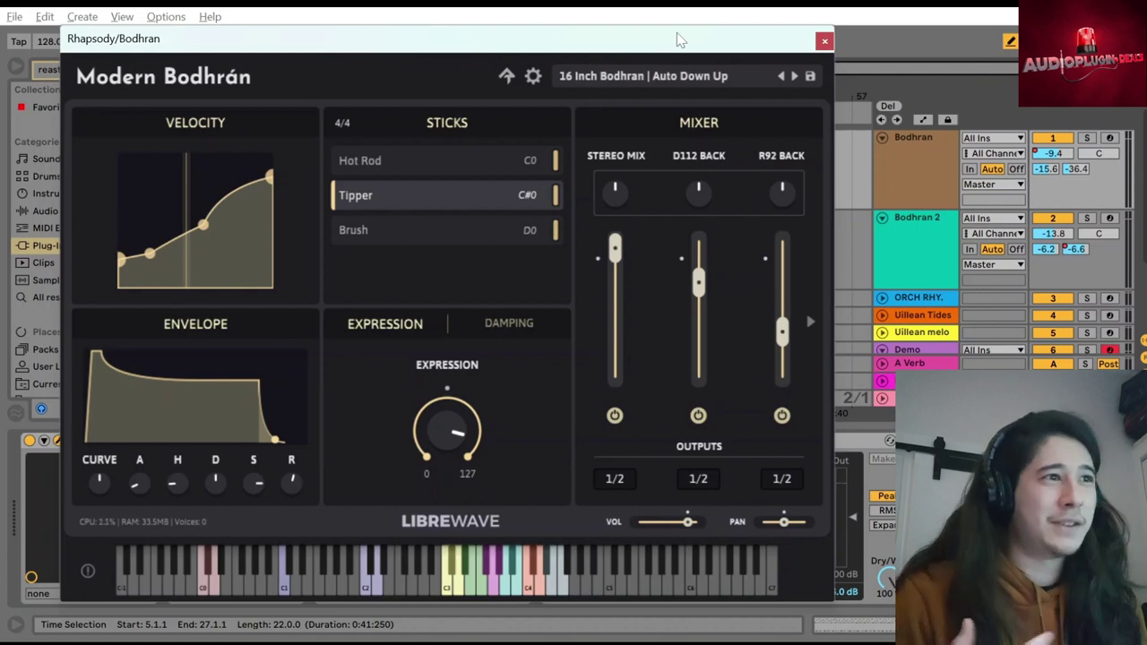
# Step: Move the plugin window aside and start the demo beat playing in Ableton with Space
pyautogui.moveTo(703, 52)
pyautogui.mouseDown()
pyautogui.moveTo(792, 105)
pyautogui.moveTo(805, 80)
pyautogui.moveTo(846, 69)
pyautogui.moveTo(691, 64)
pyautogui.moveTo(708, 54)
pyautogui.mouseUp()
pyautogui.click(859, 165)
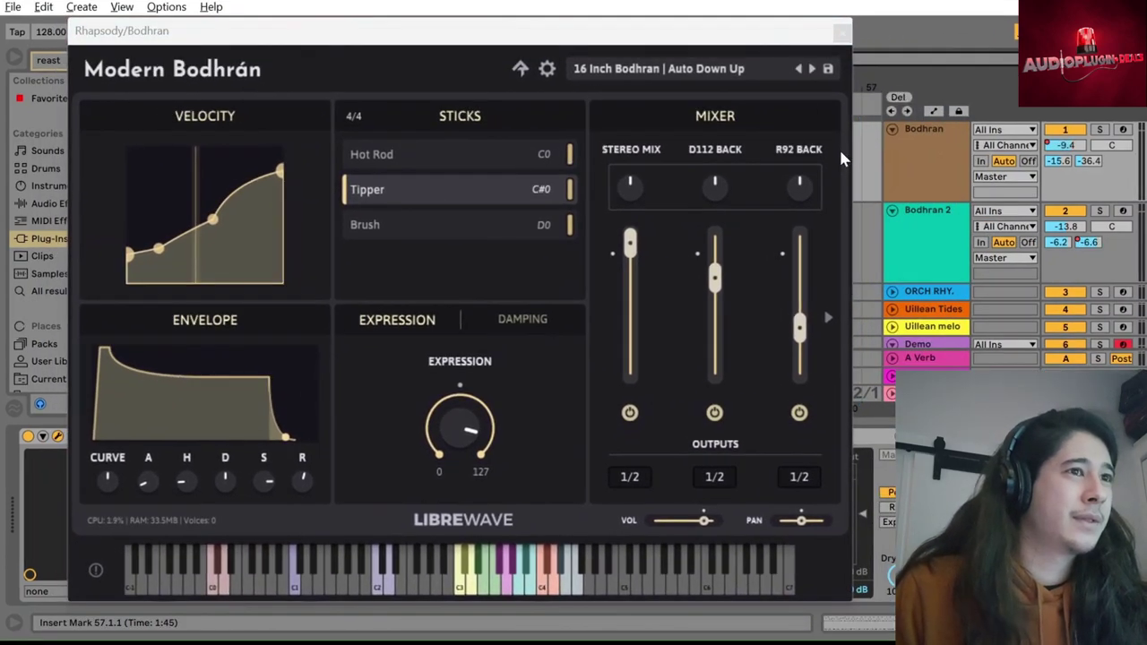
pyautogui.press('space')
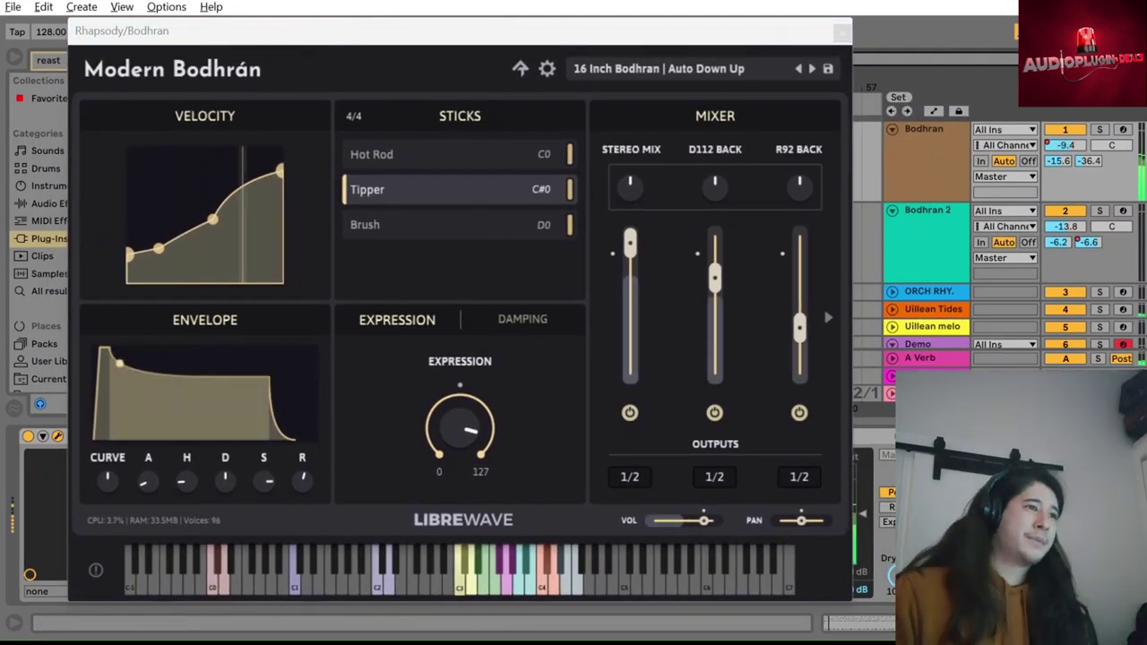